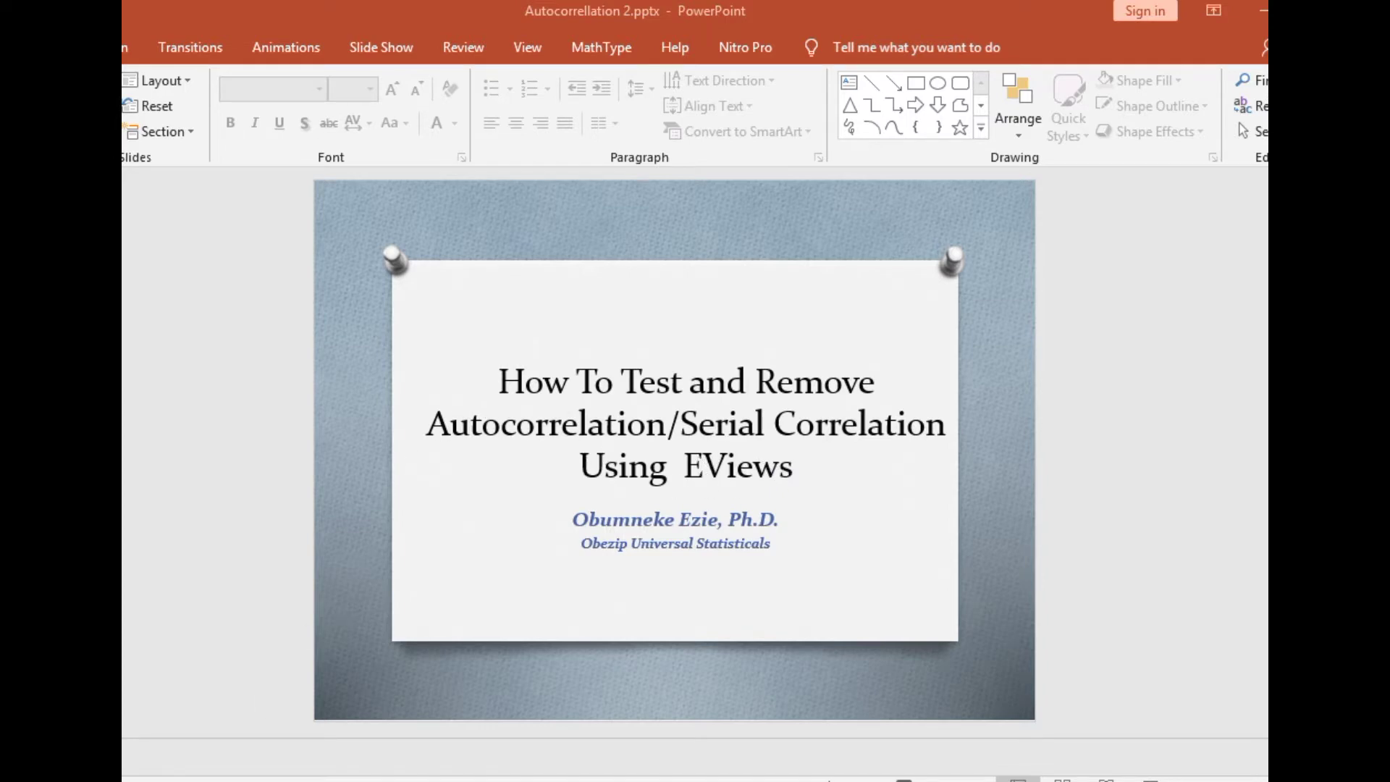
Step: Bring the OBEZIP workfile forward and review its exr, inf and rgdp series
mouse_move(210, 778)
left_click(190, 695)
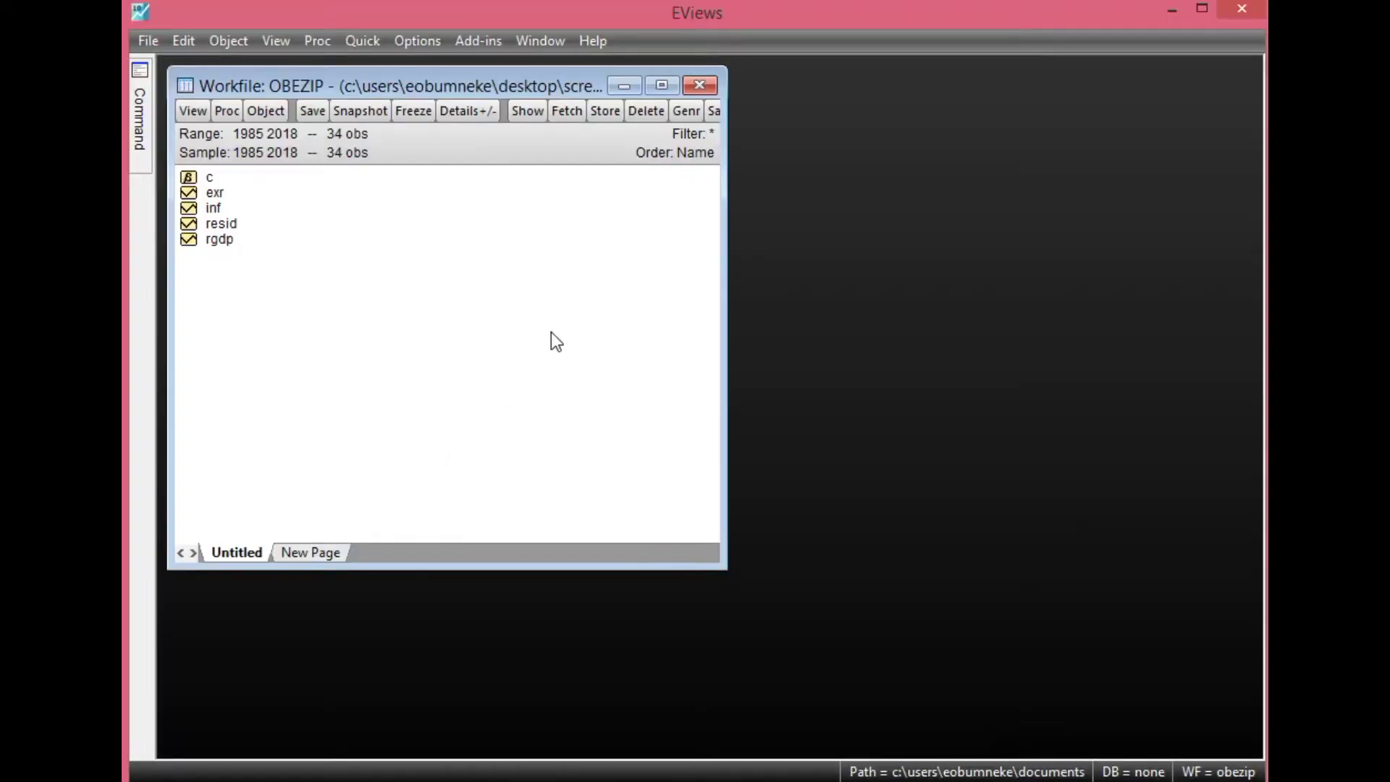
left_click(213, 197)
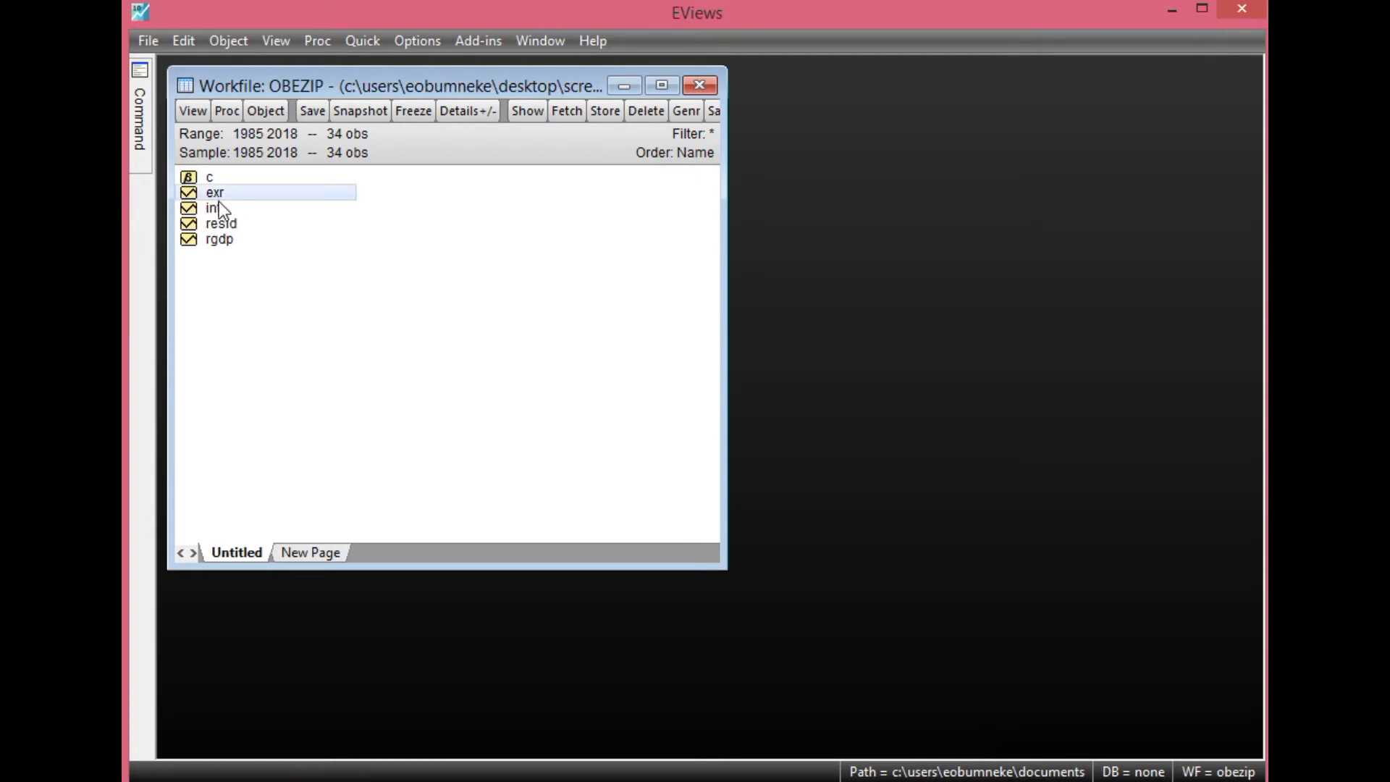
left_click(218, 210)
left_click(233, 250)
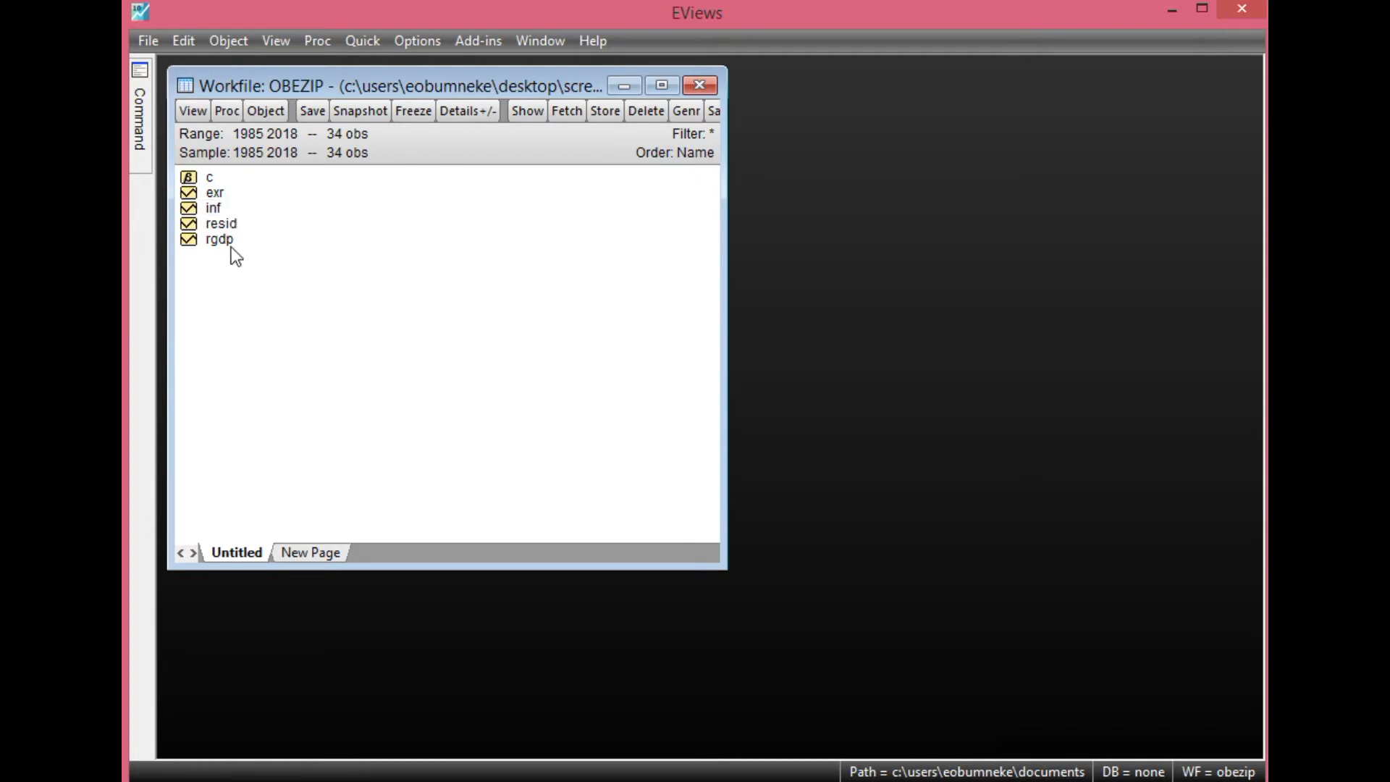
left_click(226, 242)
left_click(217, 197)
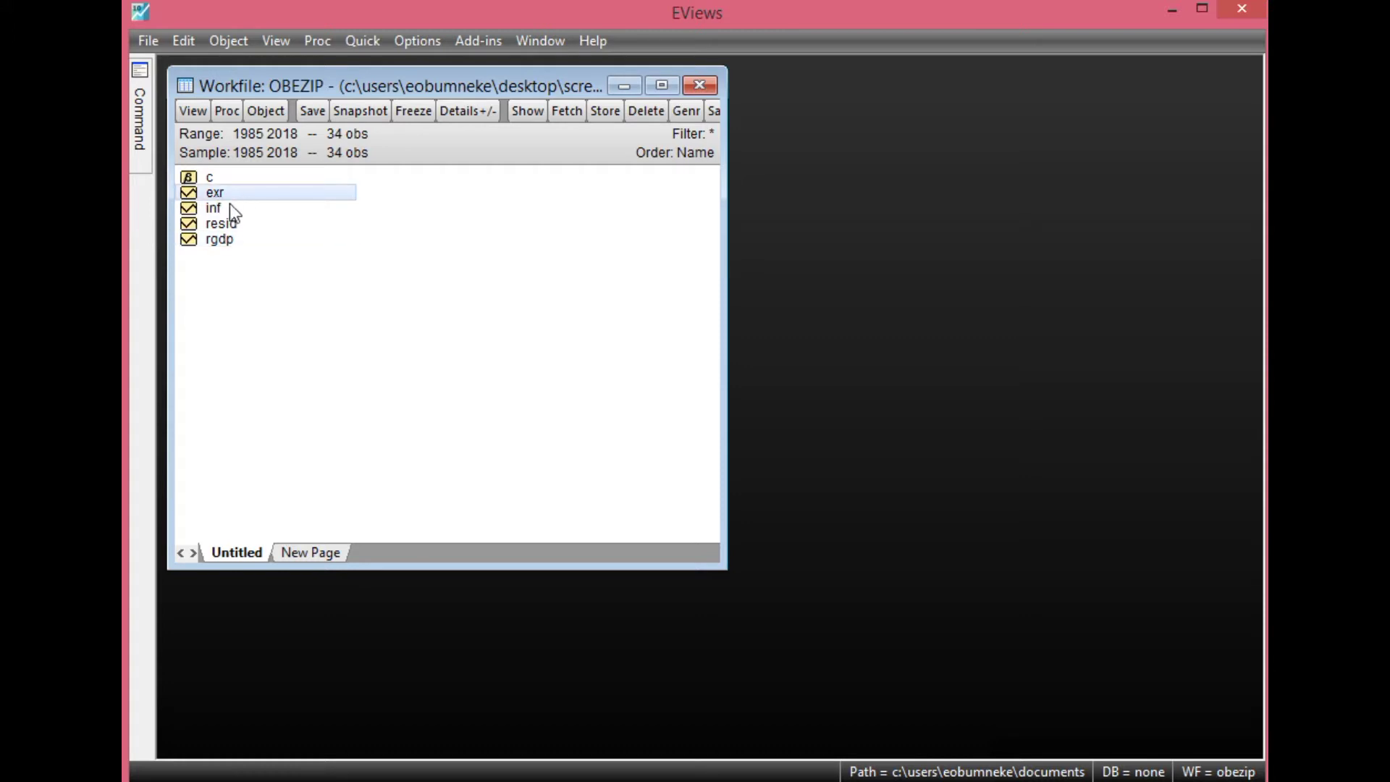
left_click(222, 209)
left_click(231, 245)
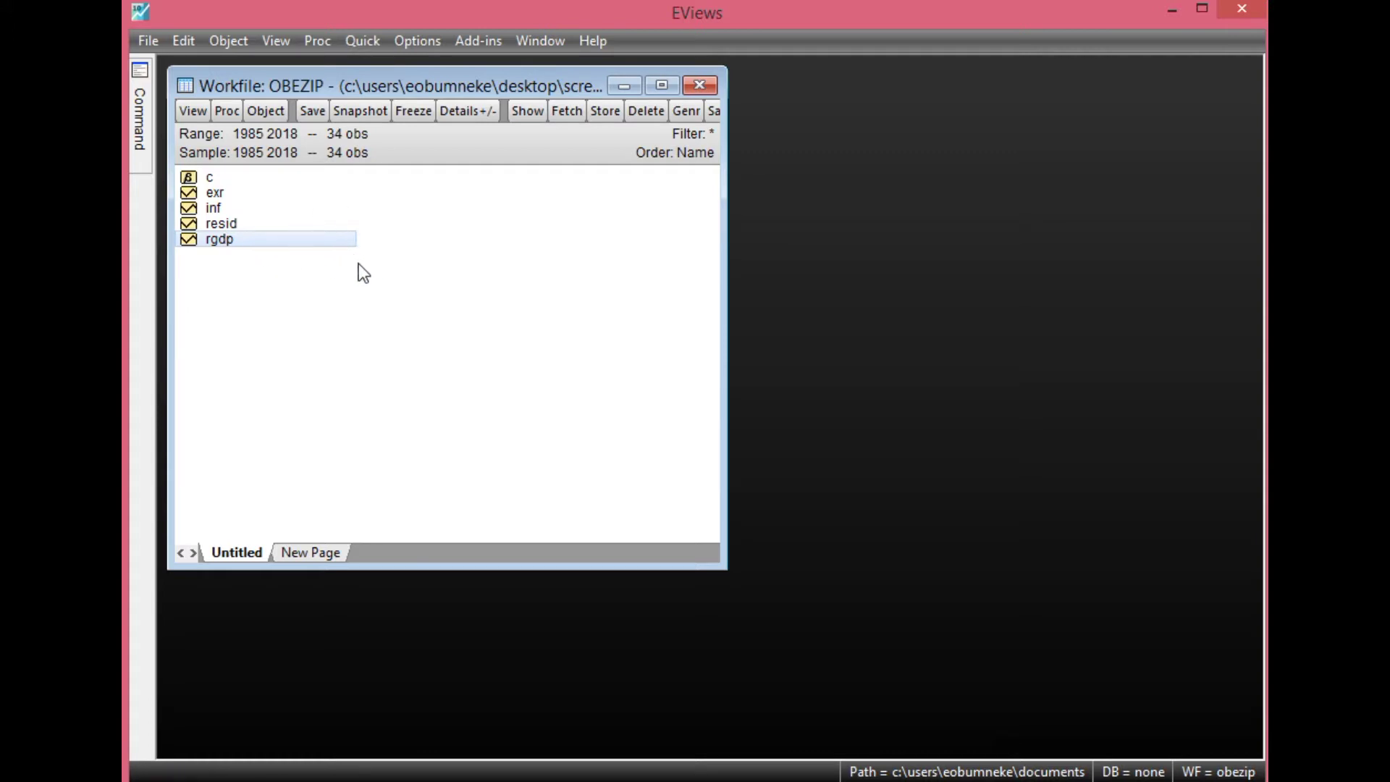
left_click(333, 329)
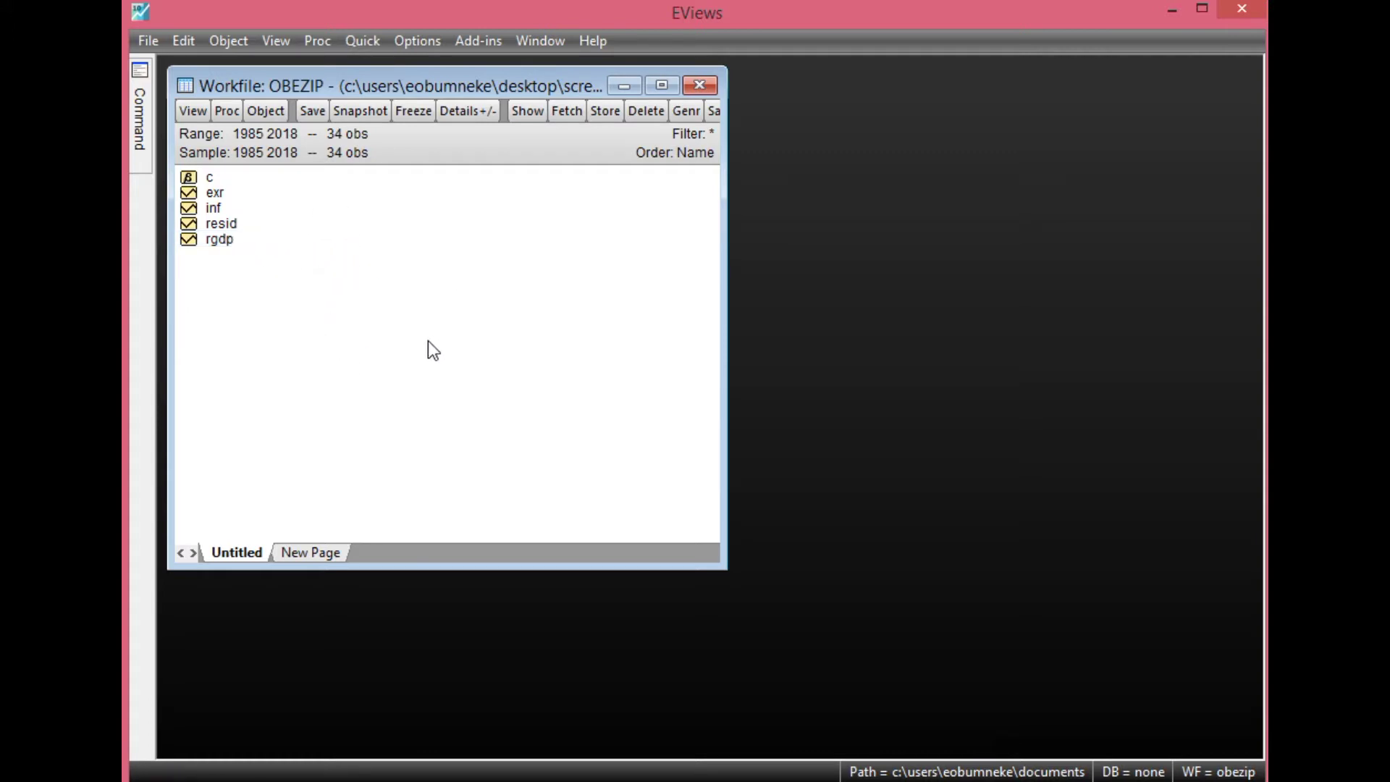
left_click(368, 39)
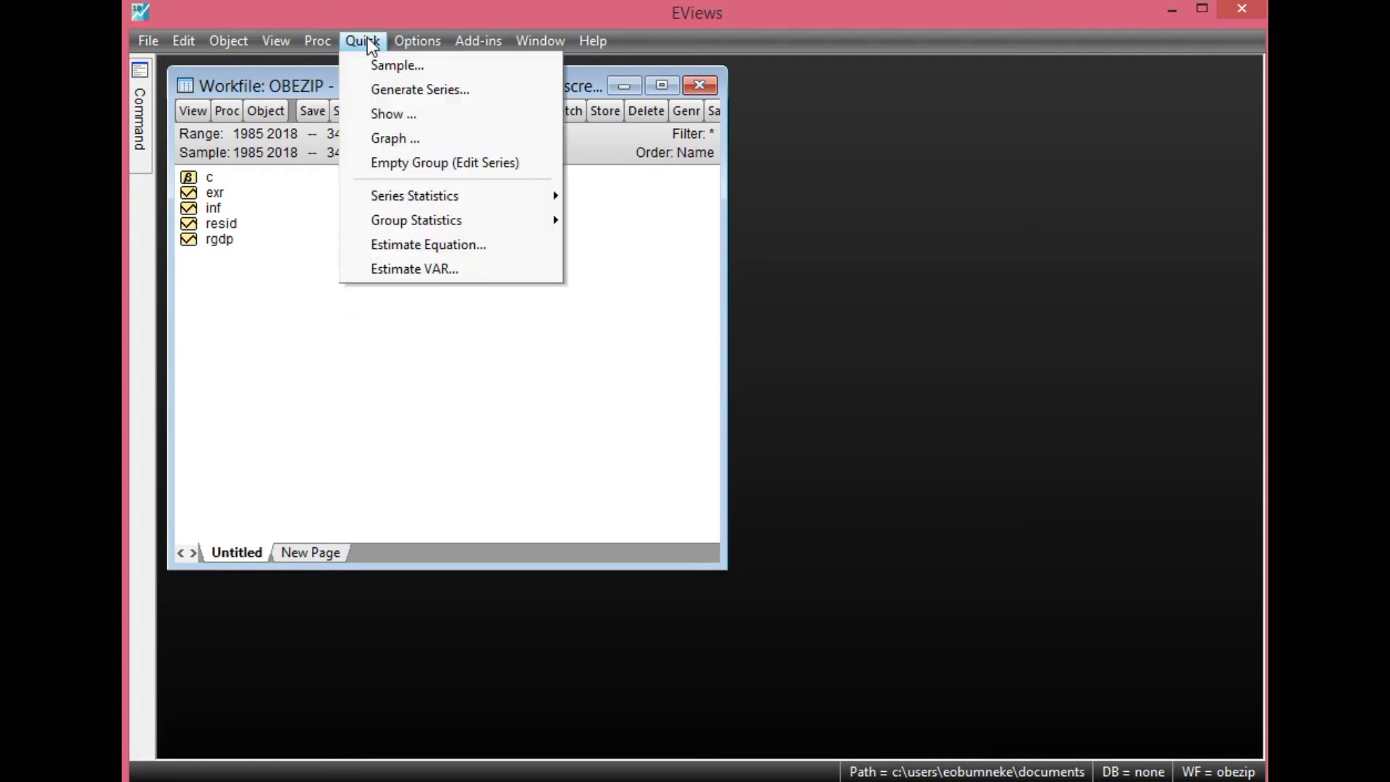
Step: Specify the least-squares equation 'rgdp c exr inf' and run the estimation
left_click(453, 242)
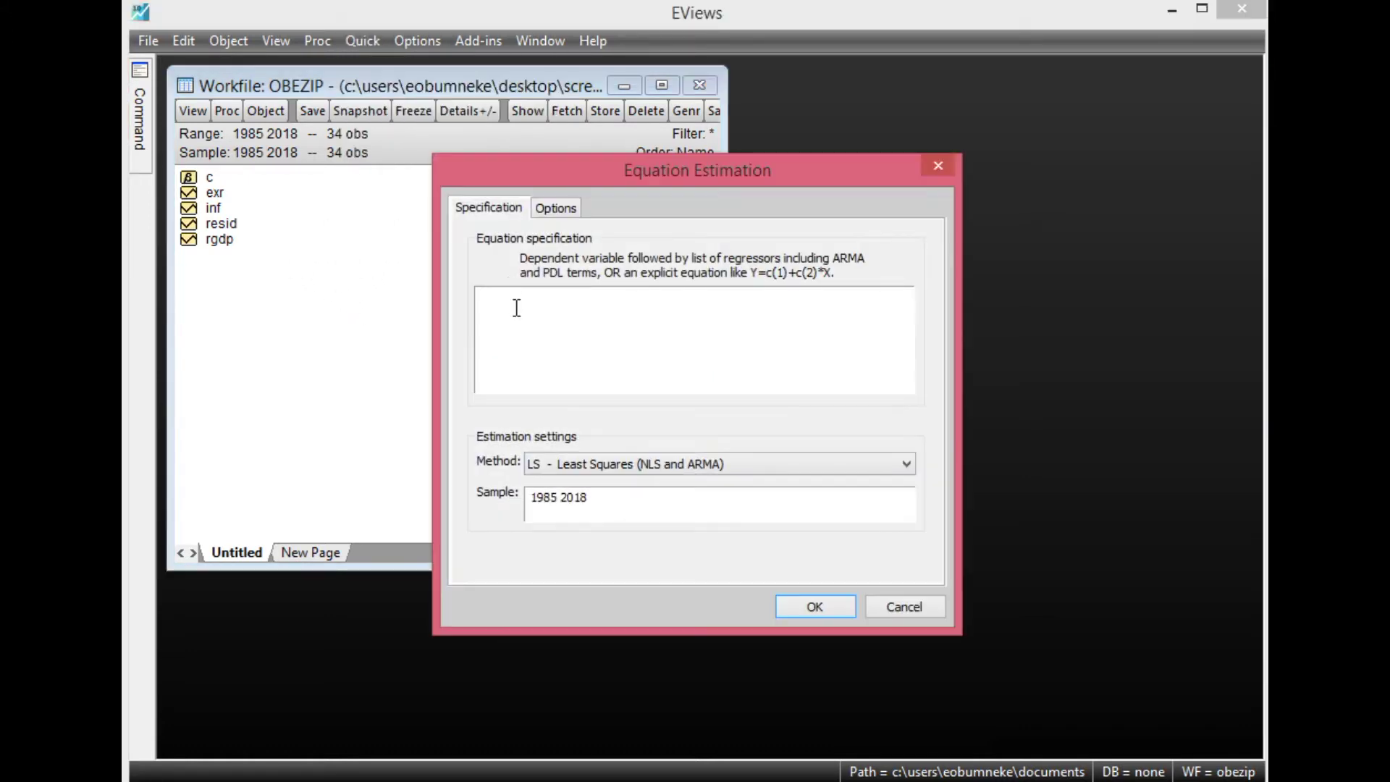
type("r")
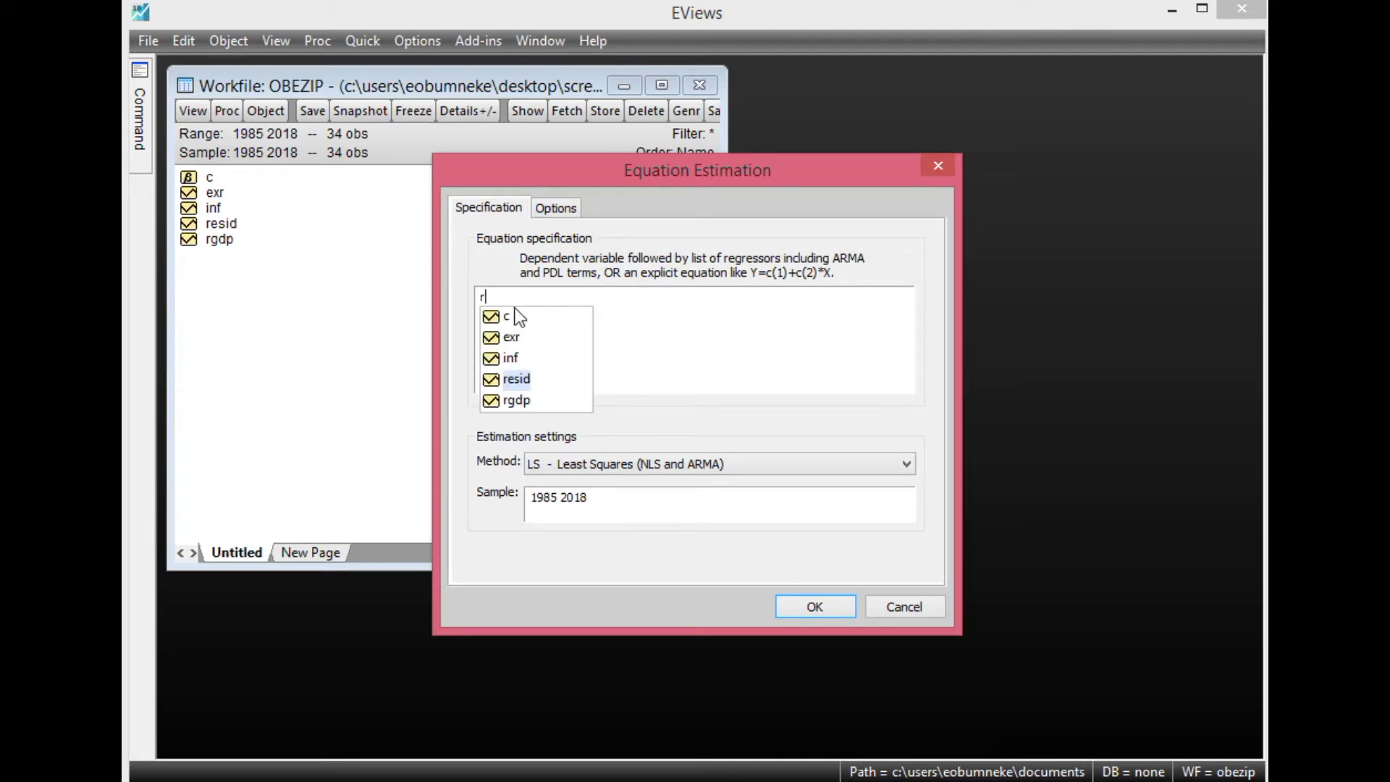
type("gd")
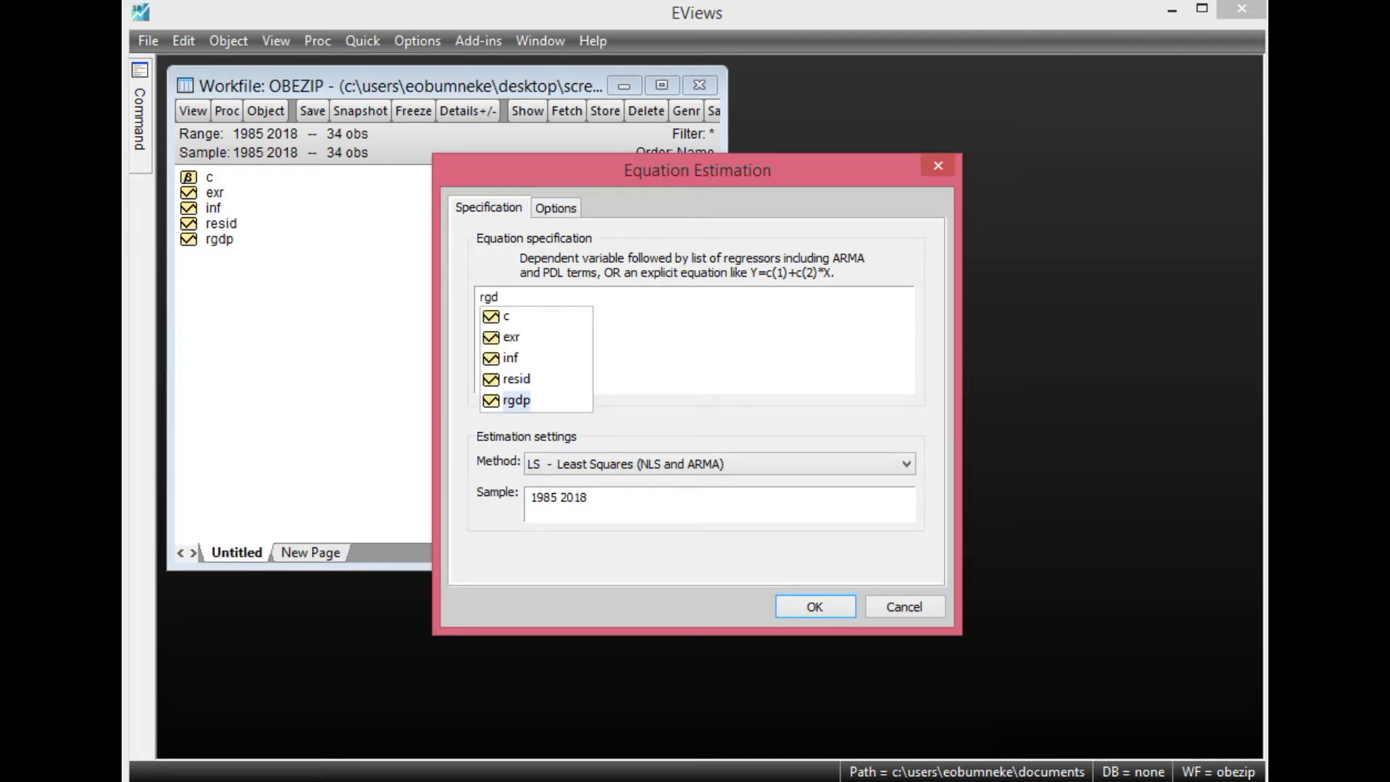
type("p c ")
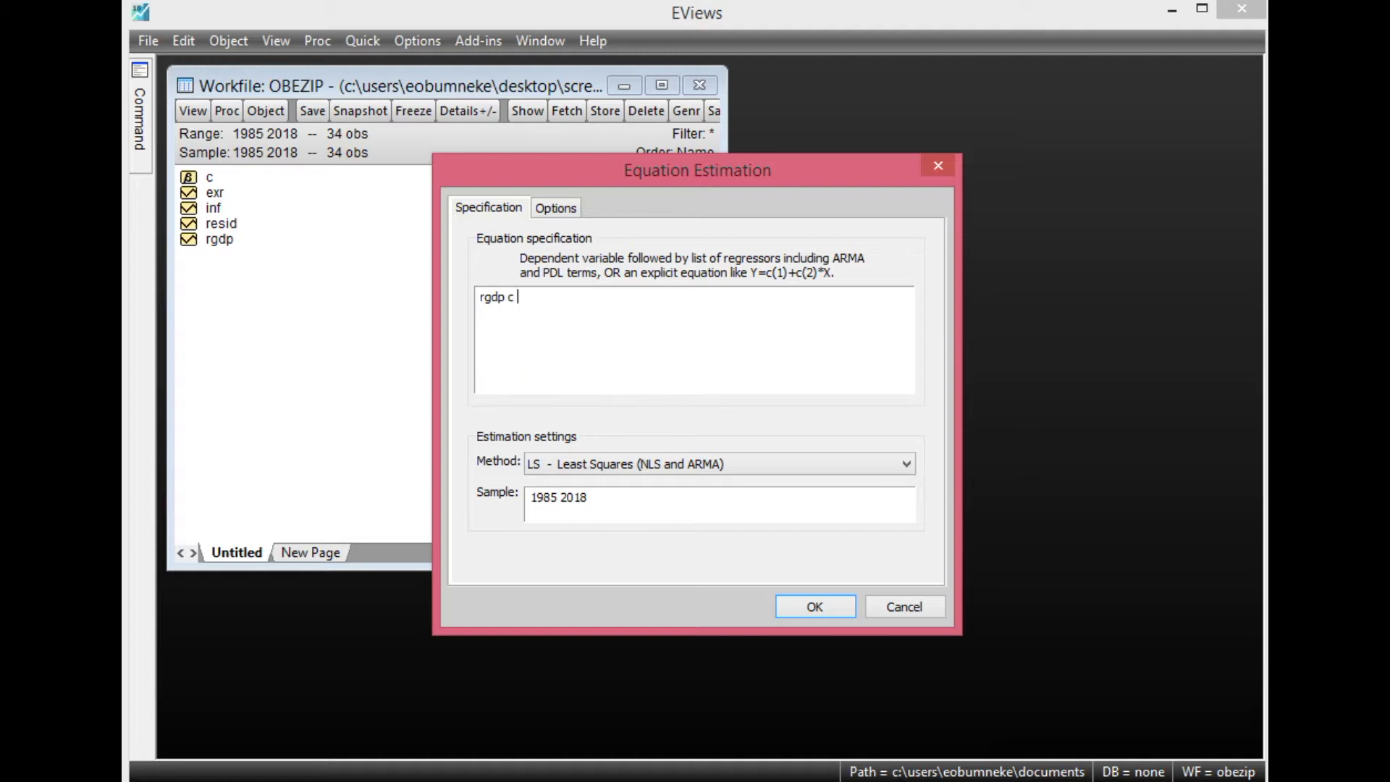
type("exr inf")
left_click(600, 301)
left_click(828, 602)
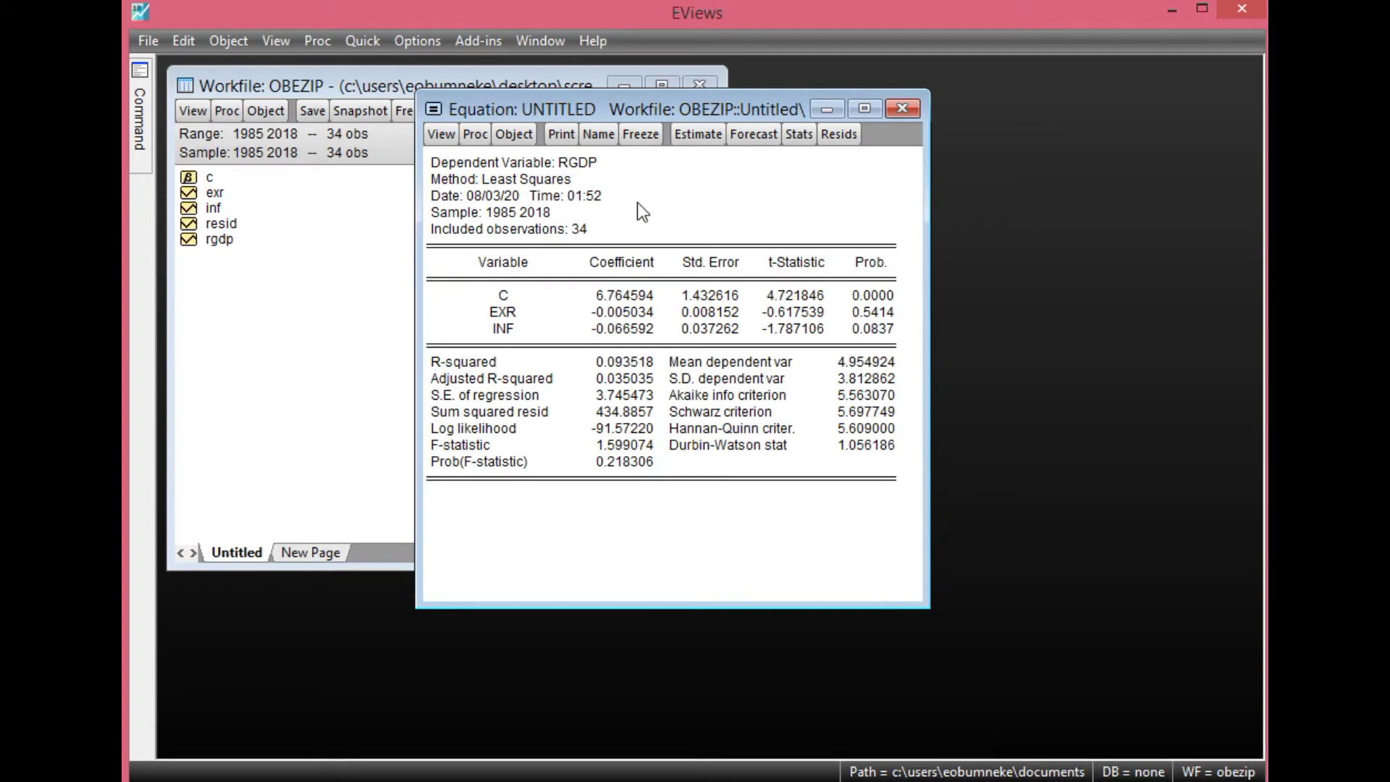
Step: Review the EXR and INF coefficients and Durbin-Watson 1.056186, then freeze the output as a table
left_click(515, 319)
left_click(522, 326)
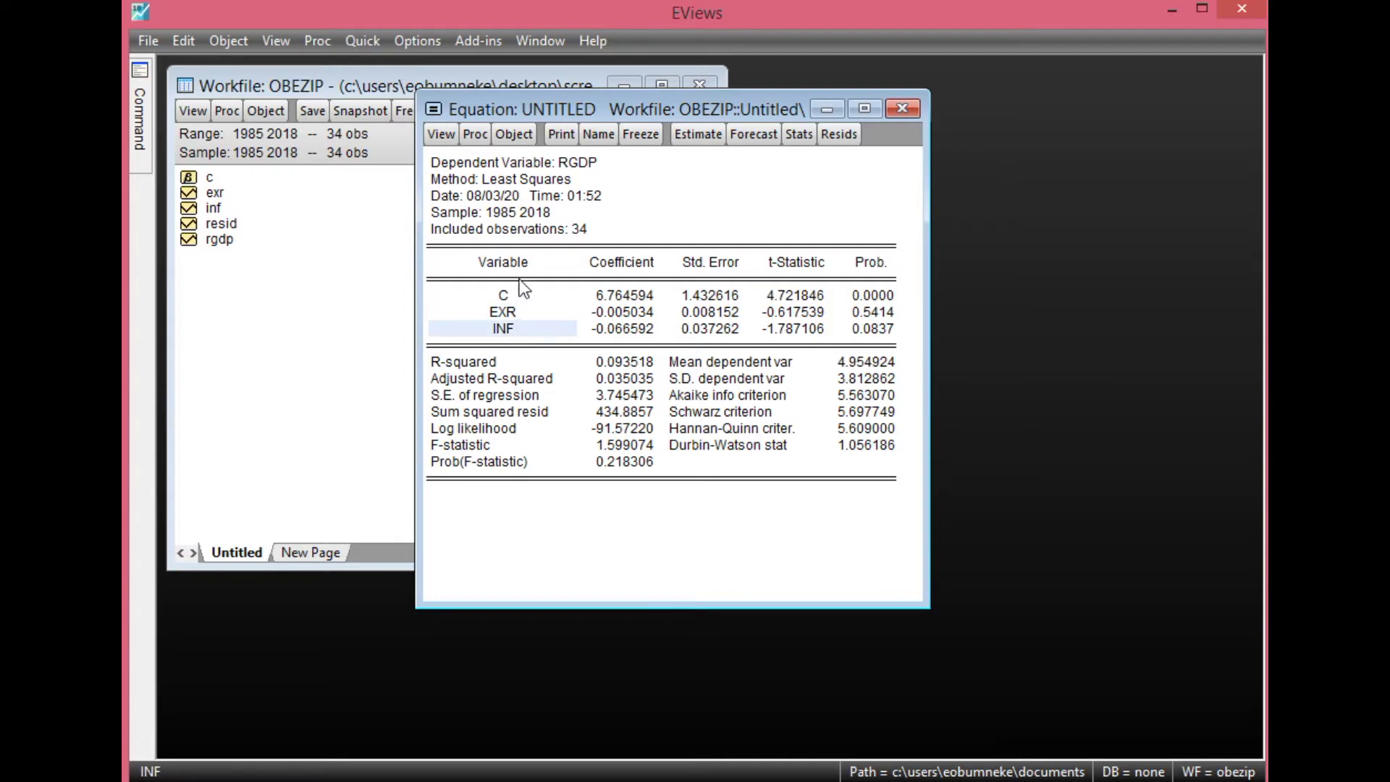
left_click(516, 265)
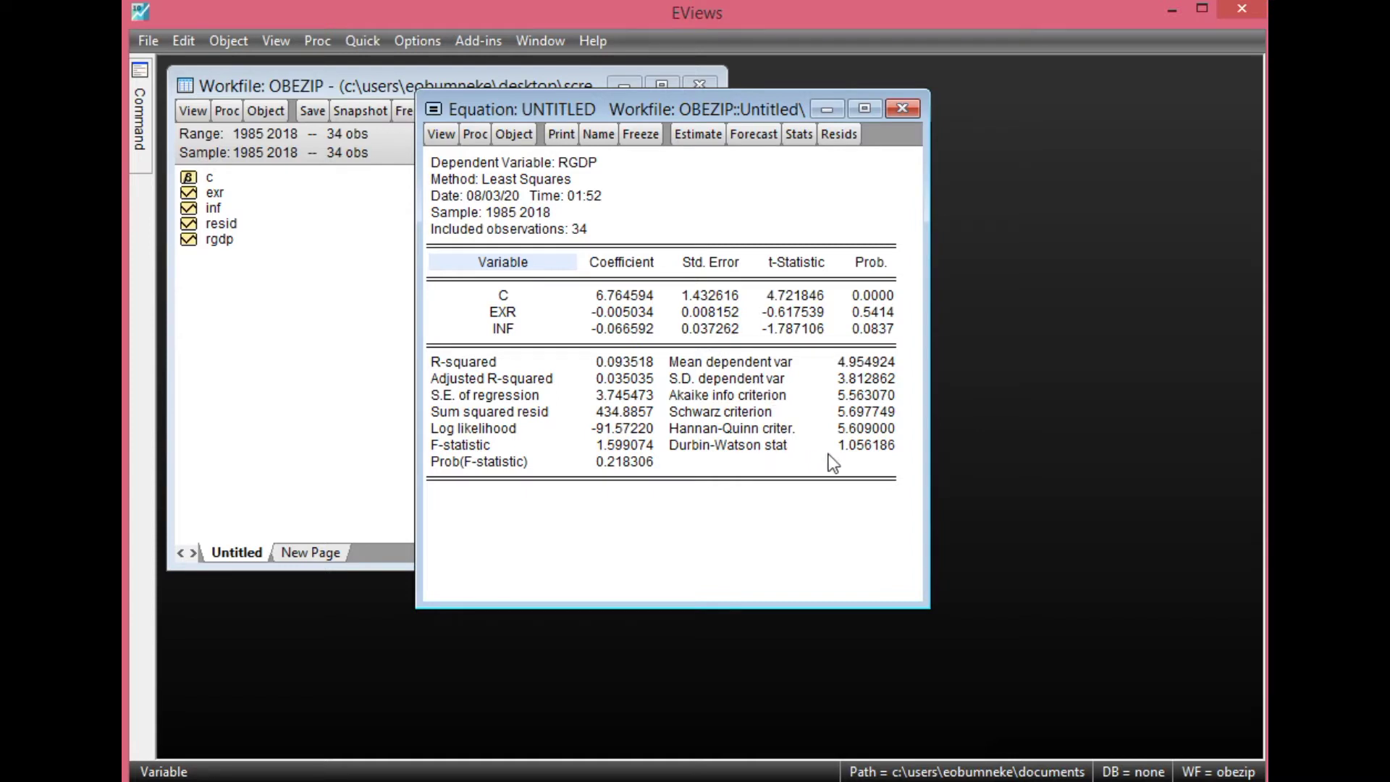
left_click(859, 449)
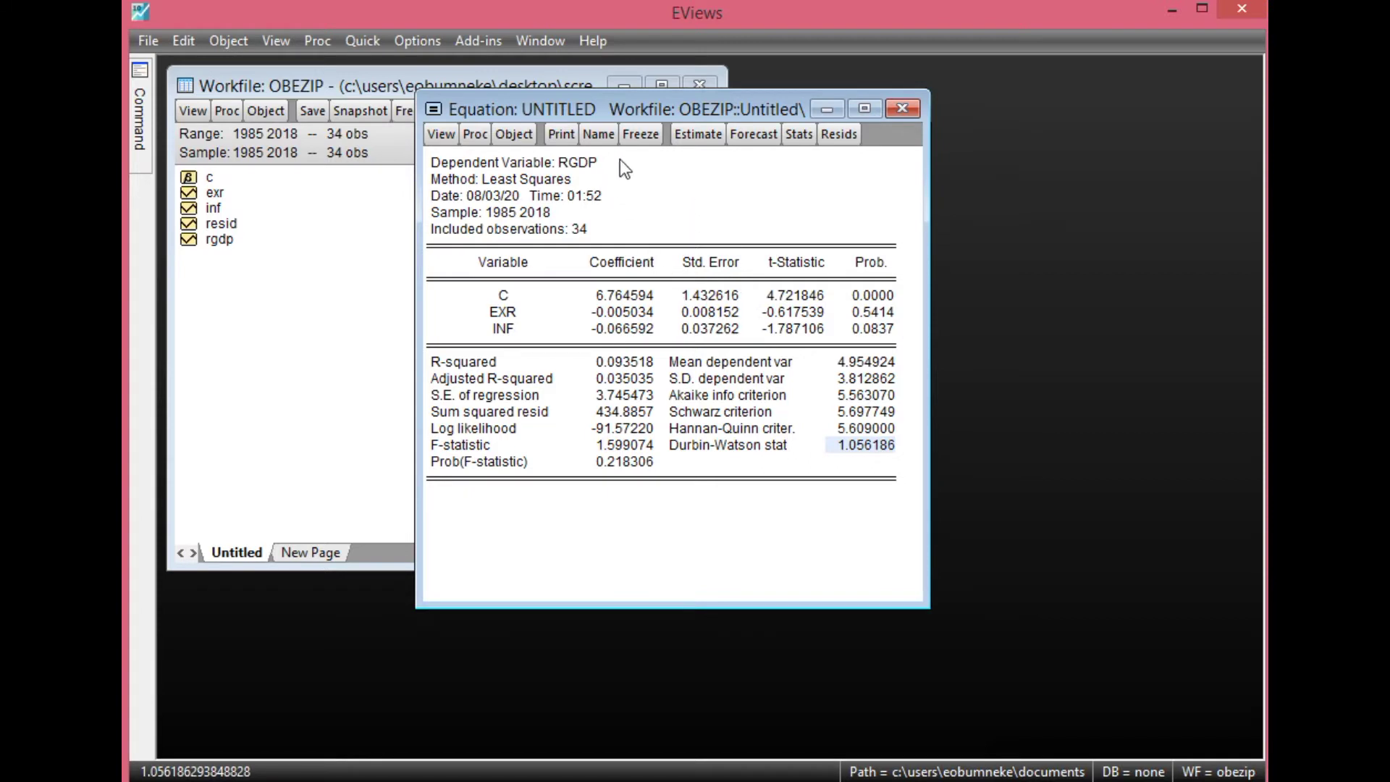
left_click(641, 135)
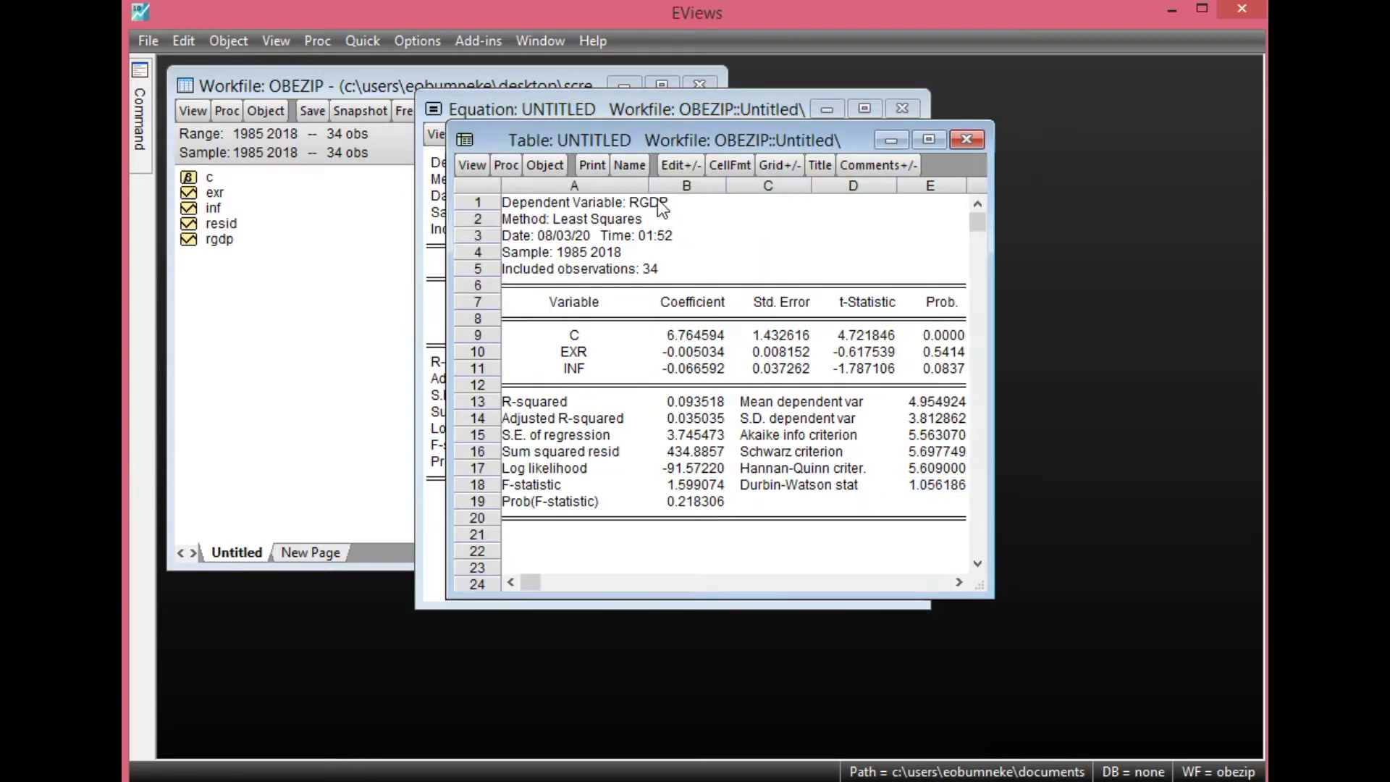
Step: Name the frozen regression table regression1 and close its window
left_click(630, 166)
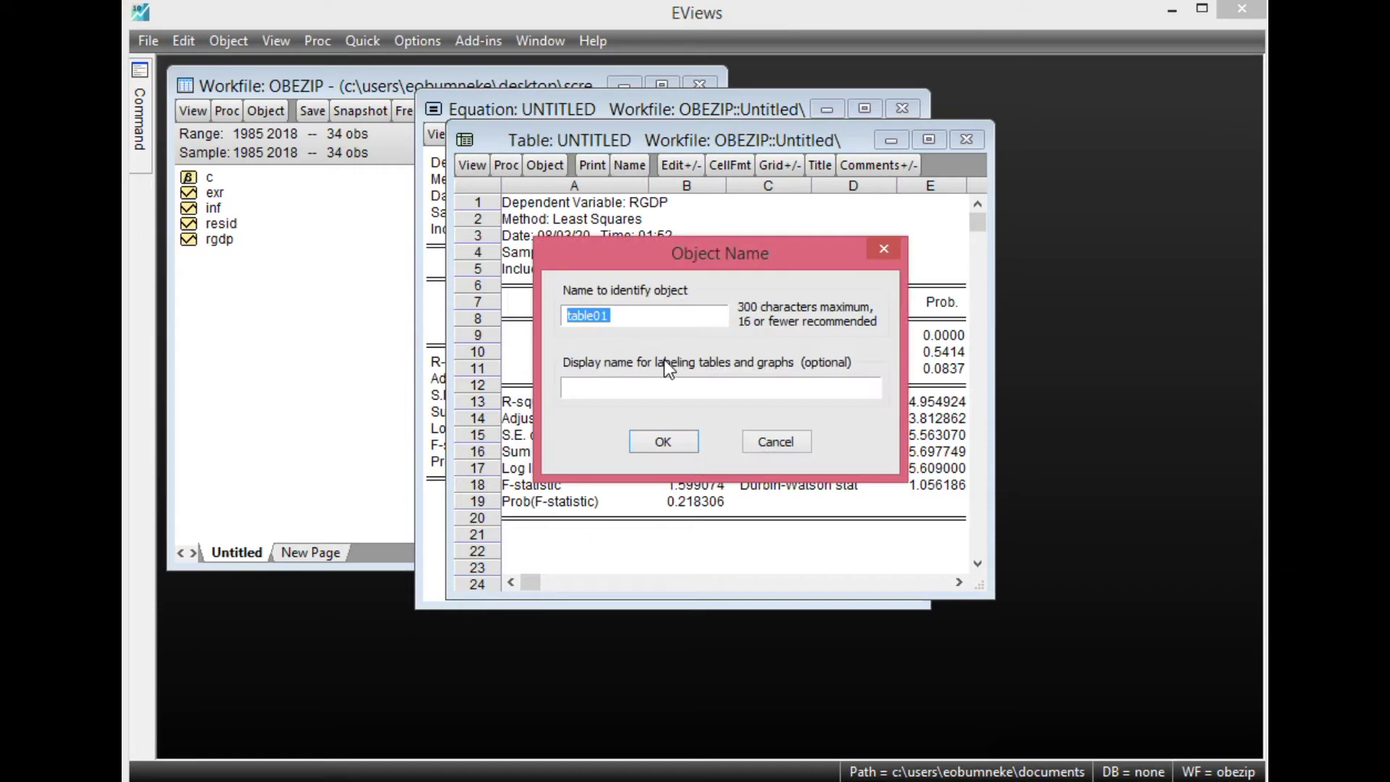
type("regression1")
left_click(683, 440)
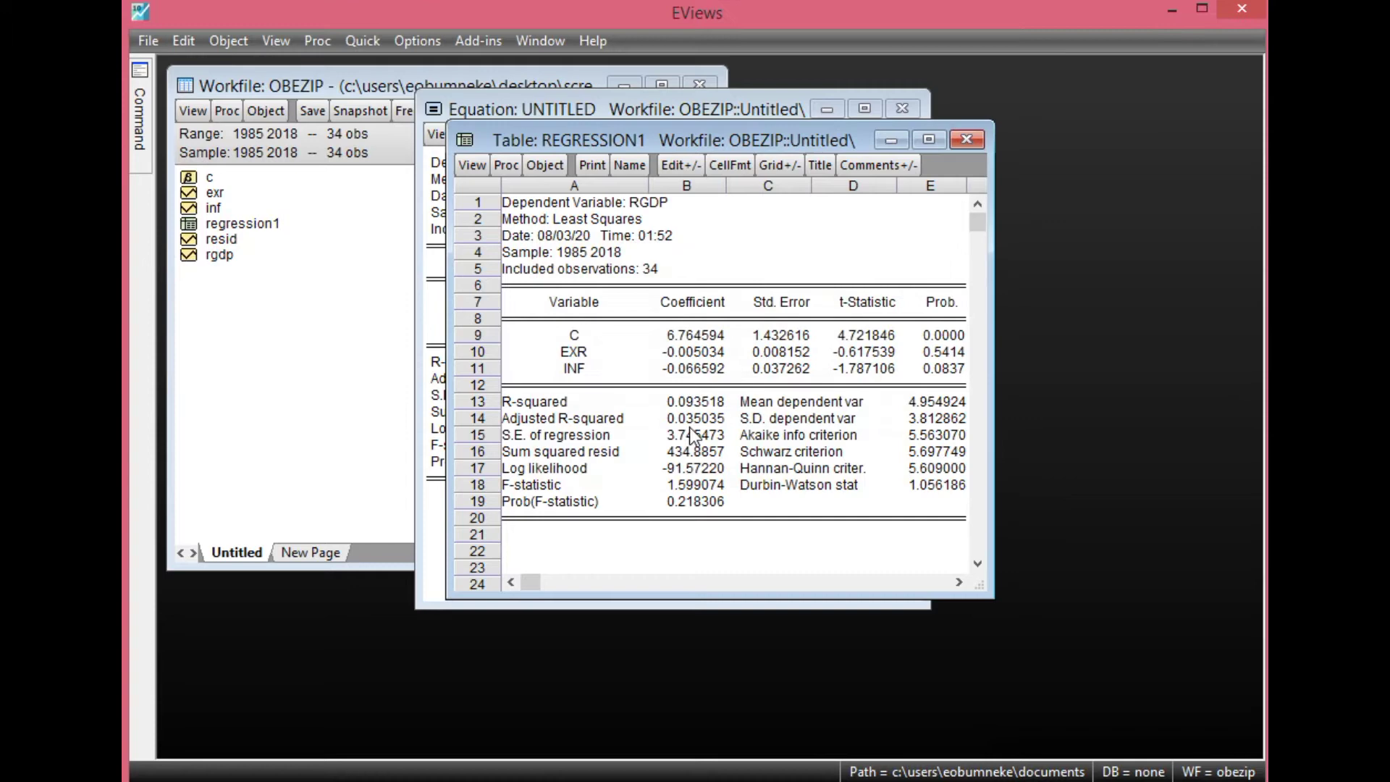
left_click(967, 139)
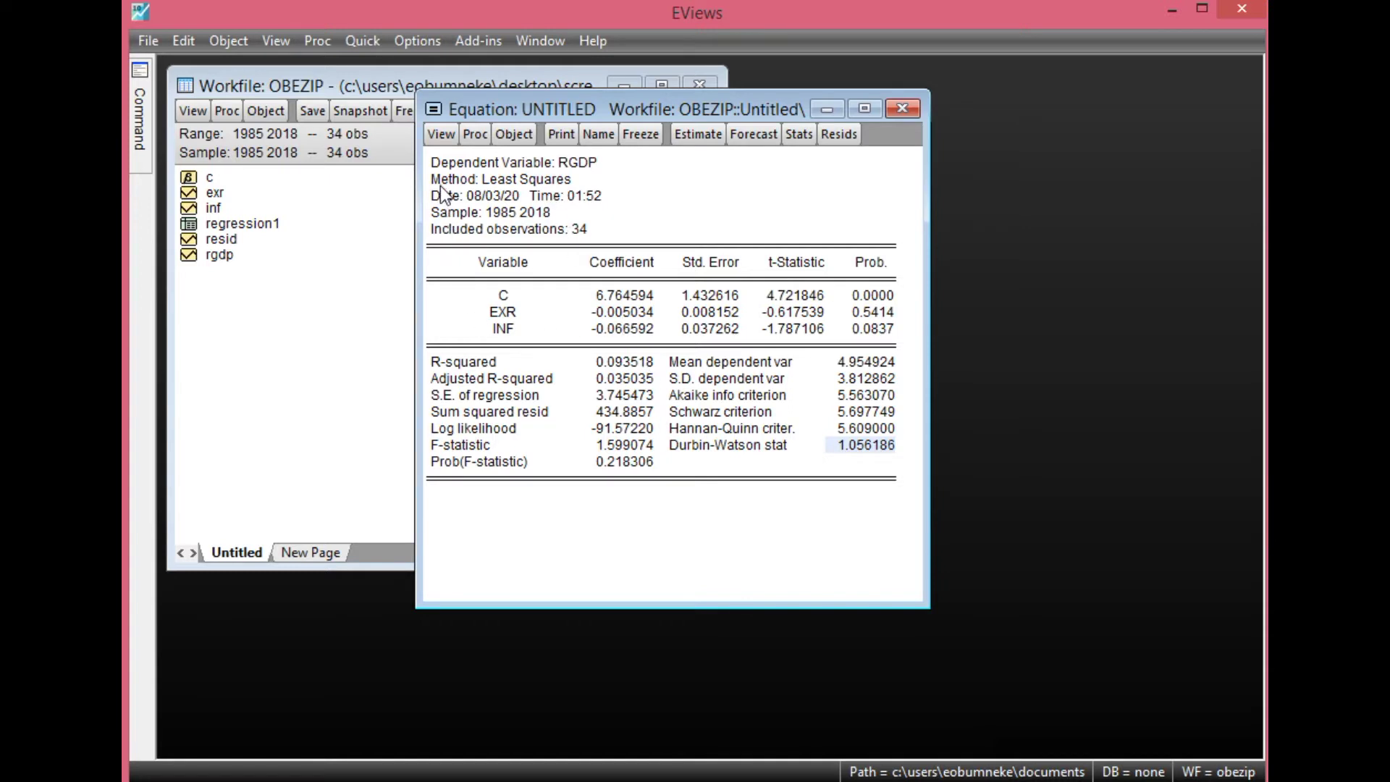
Step: Show the residual correlogram with Q-statistics using 16 lags
left_click(444, 137)
mouse_move(515, 322)
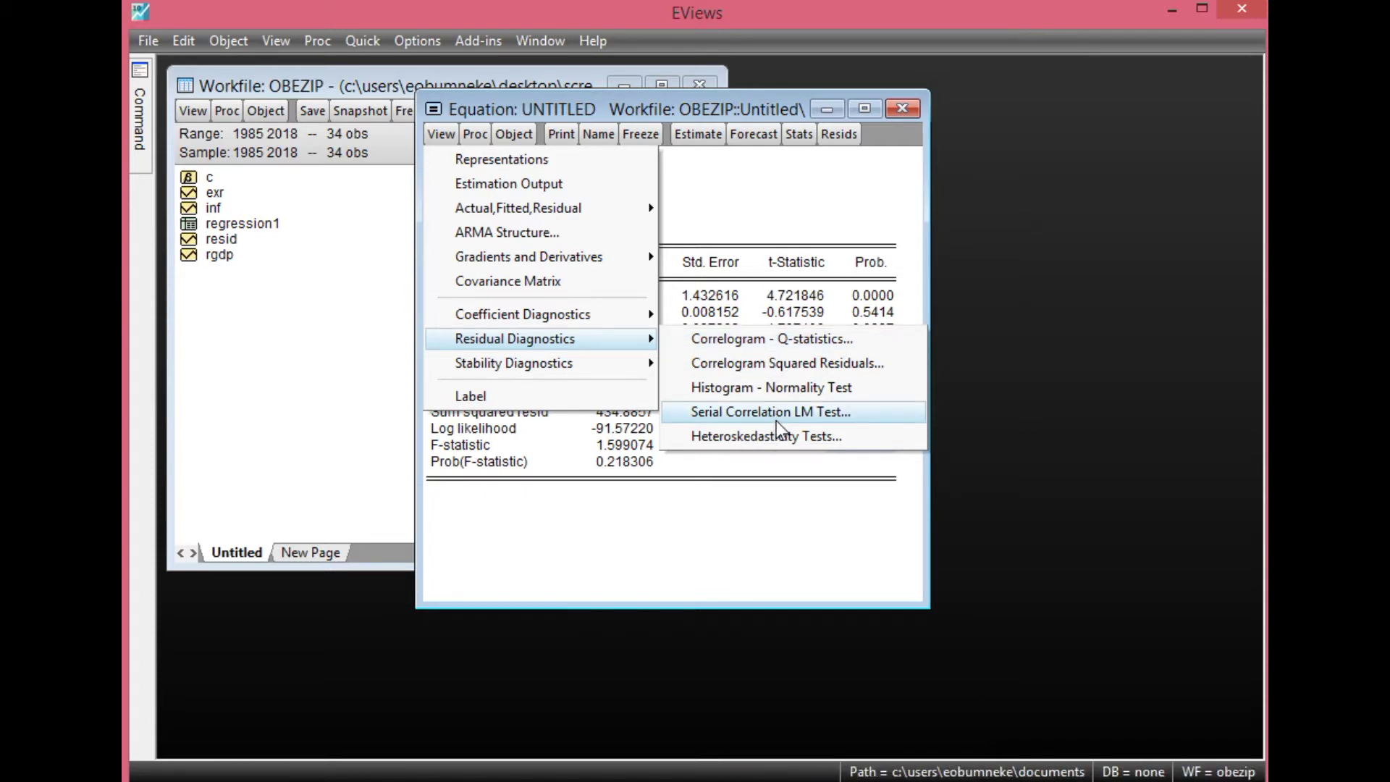
left_click(756, 341)
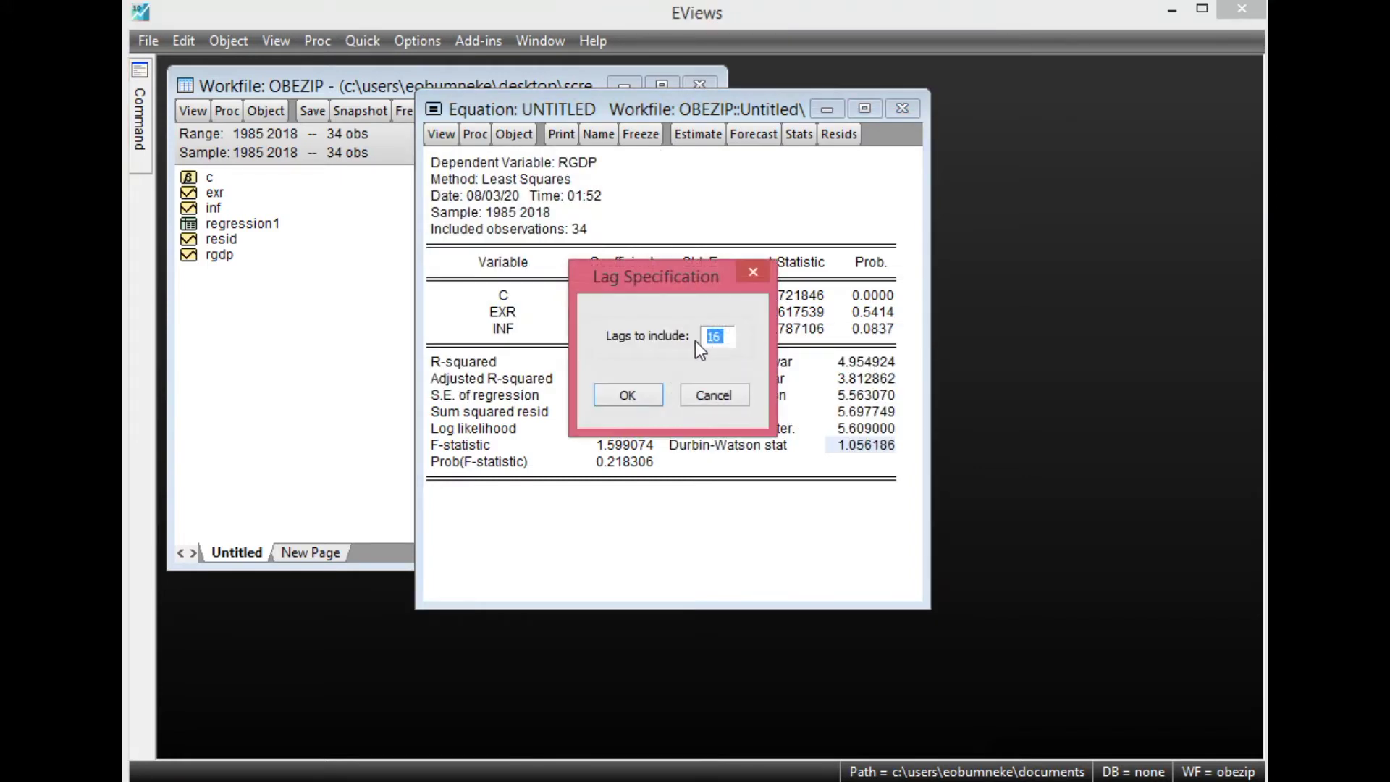
left_click(713, 341)
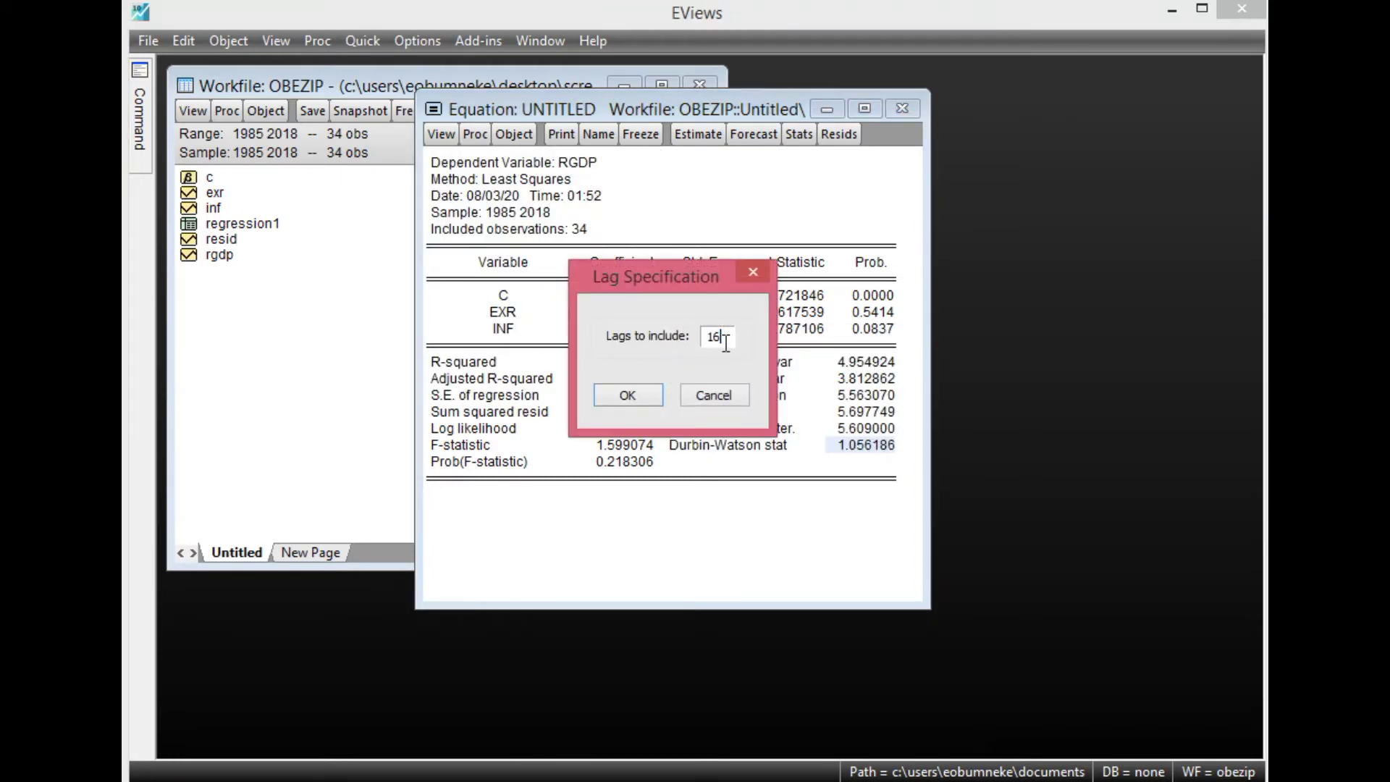
left_click(628, 395)
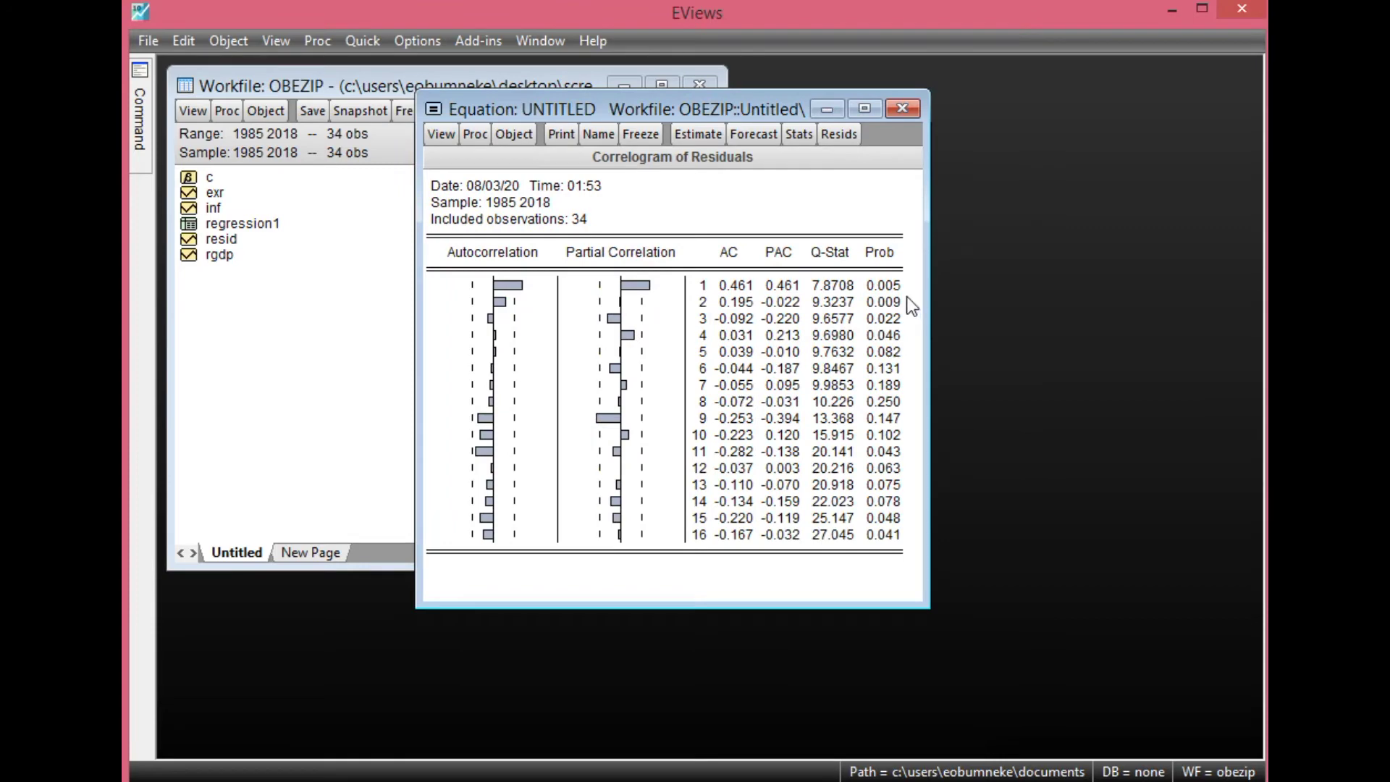
Step: Review the Q-stat probabilities at lags 1–3, 11, 15 and 16, then freeze the correlogram
left_click(882, 300)
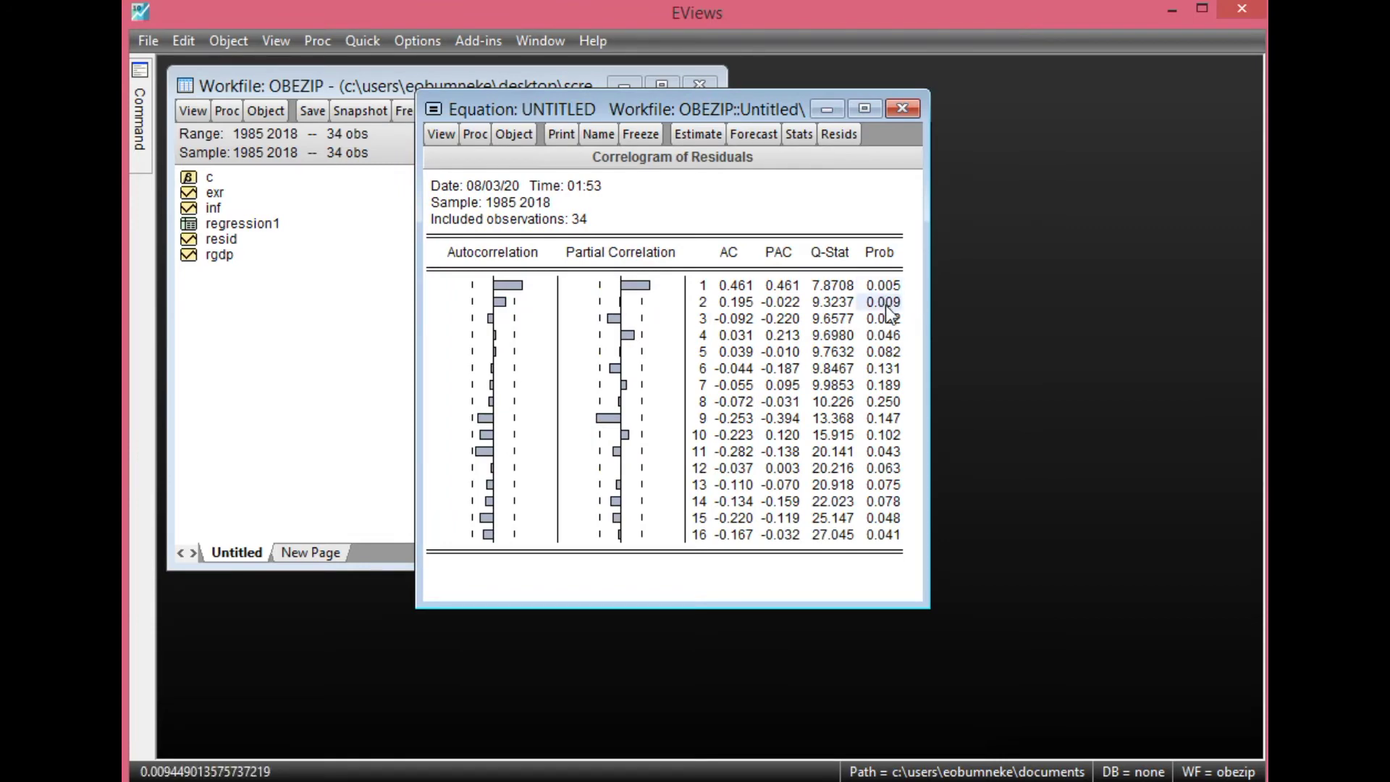
left_click(885, 286)
left_click(890, 303)
left_click(891, 320)
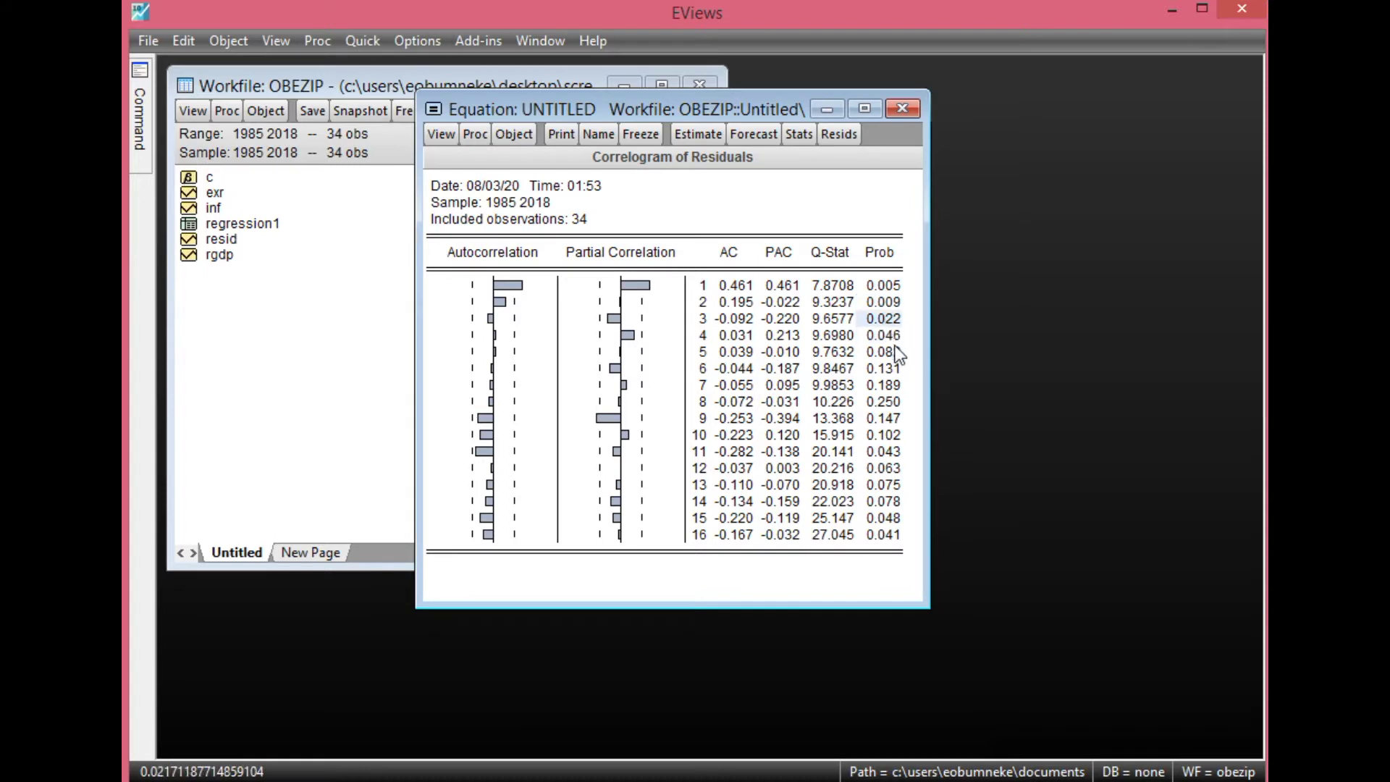
left_click(890, 454)
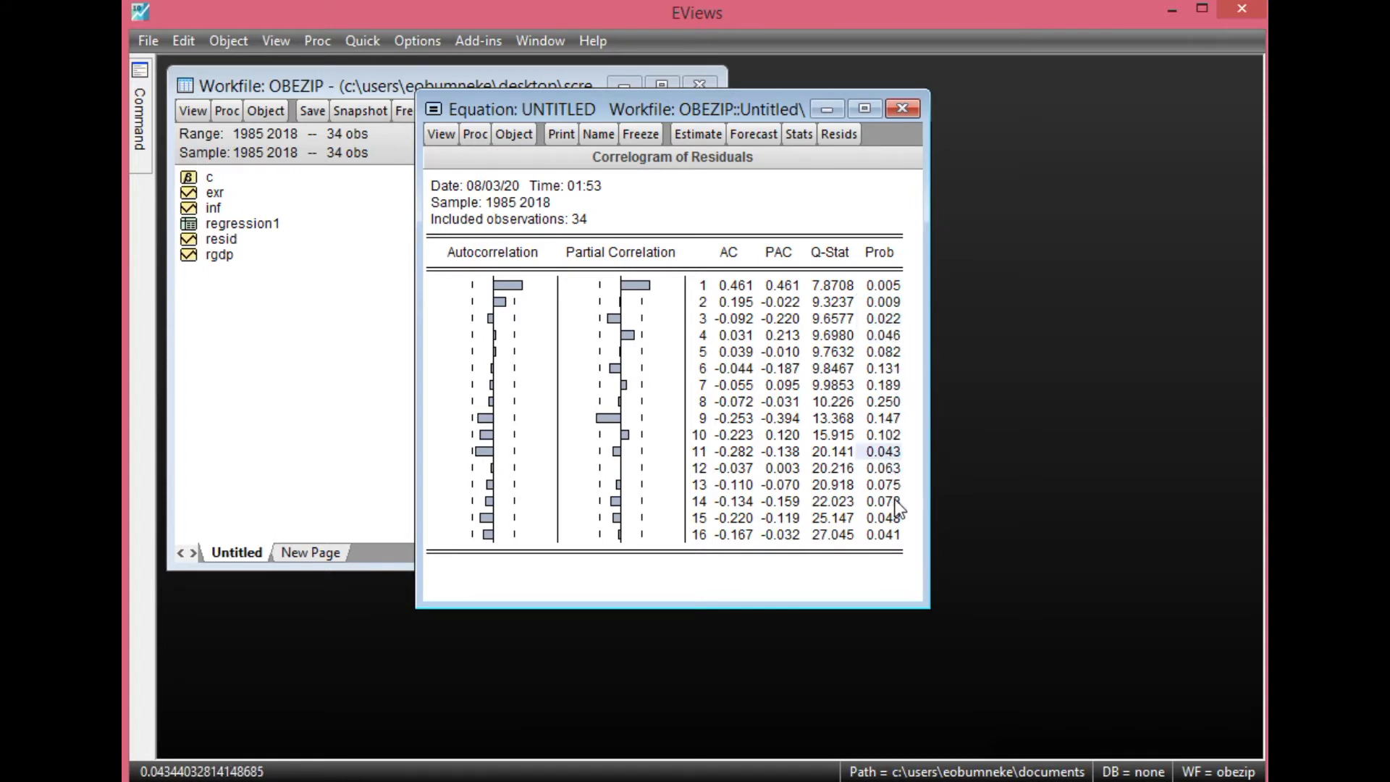
left_click(894, 520)
left_click(896, 537)
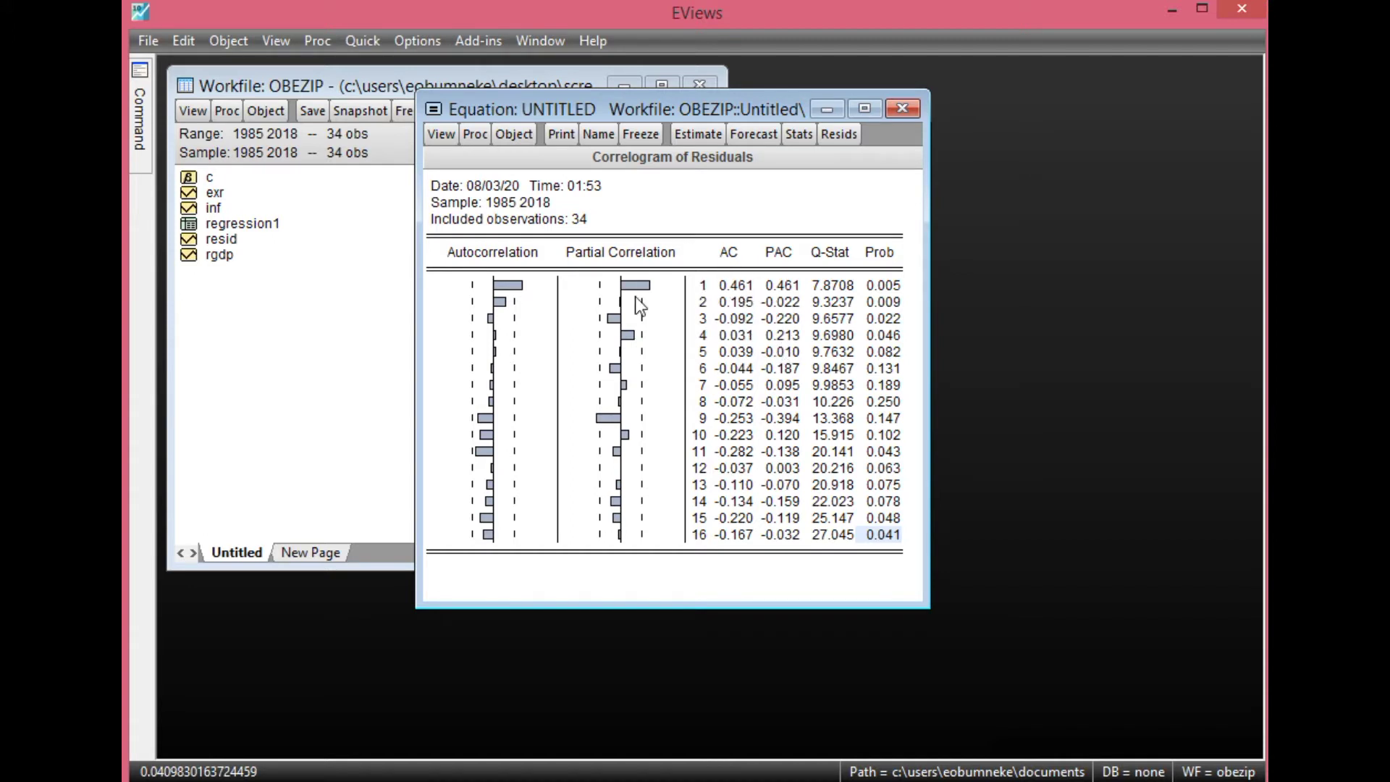
left_click(637, 135)
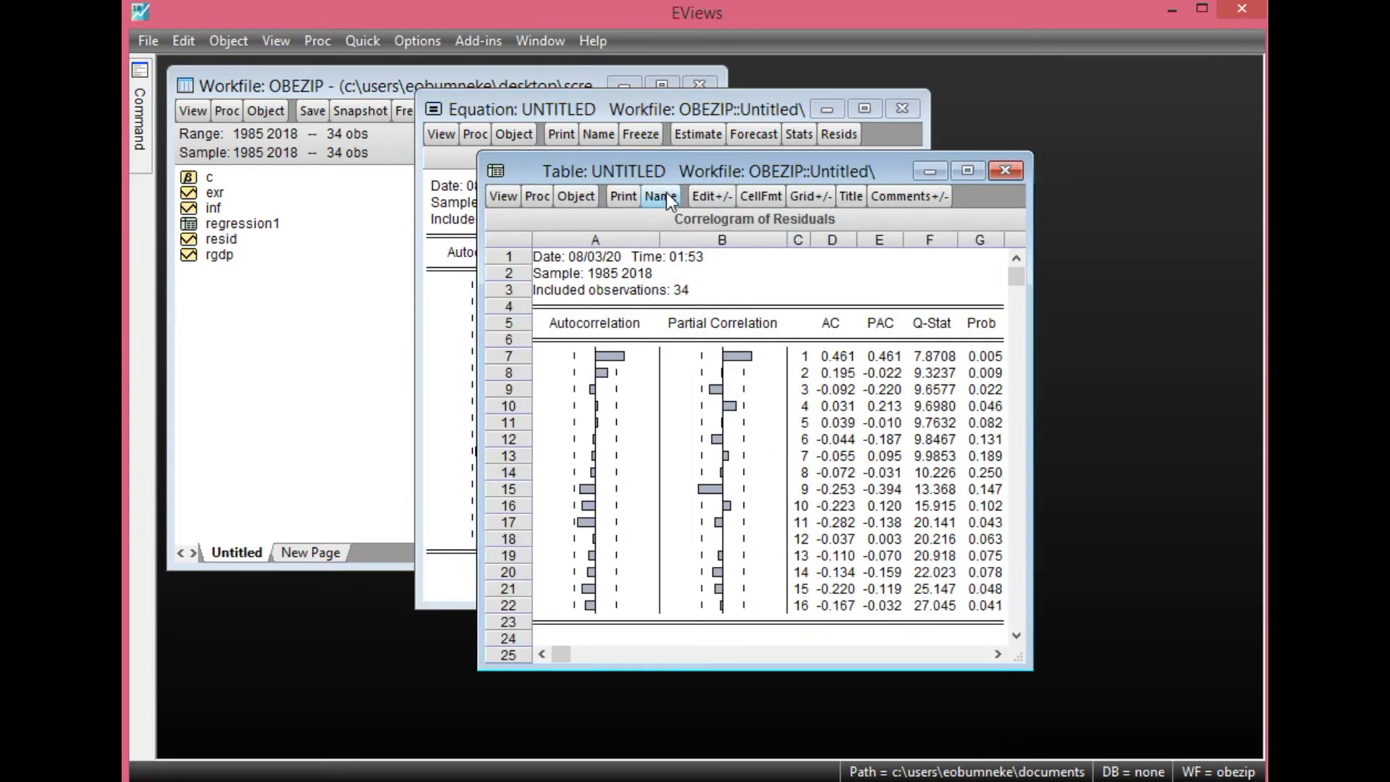
Step: Name the frozen correlogram table colleq and close its window
left_click(662, 196)
type("cor")
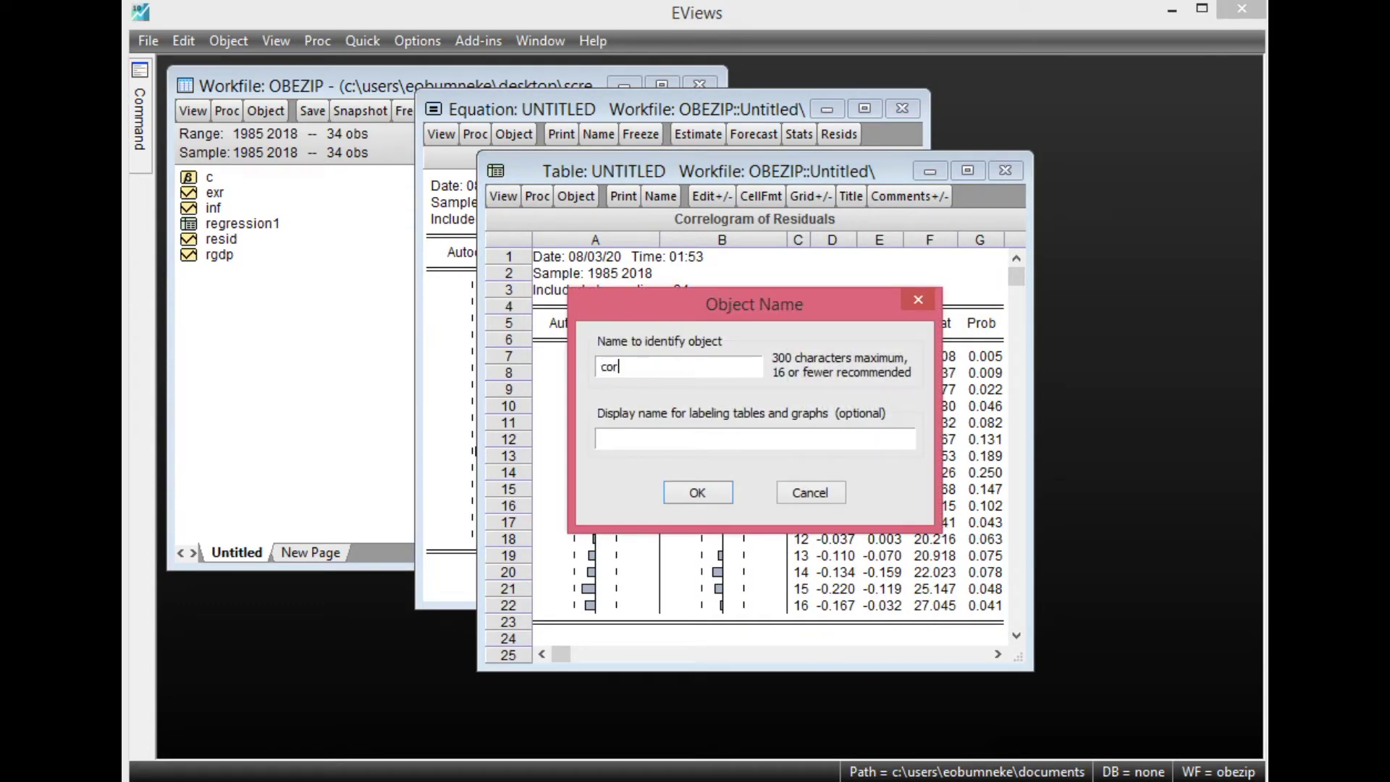
type("r")
key("BackSpace")
key("BackSpace")
type("lleQ")
left_click(697, 493)
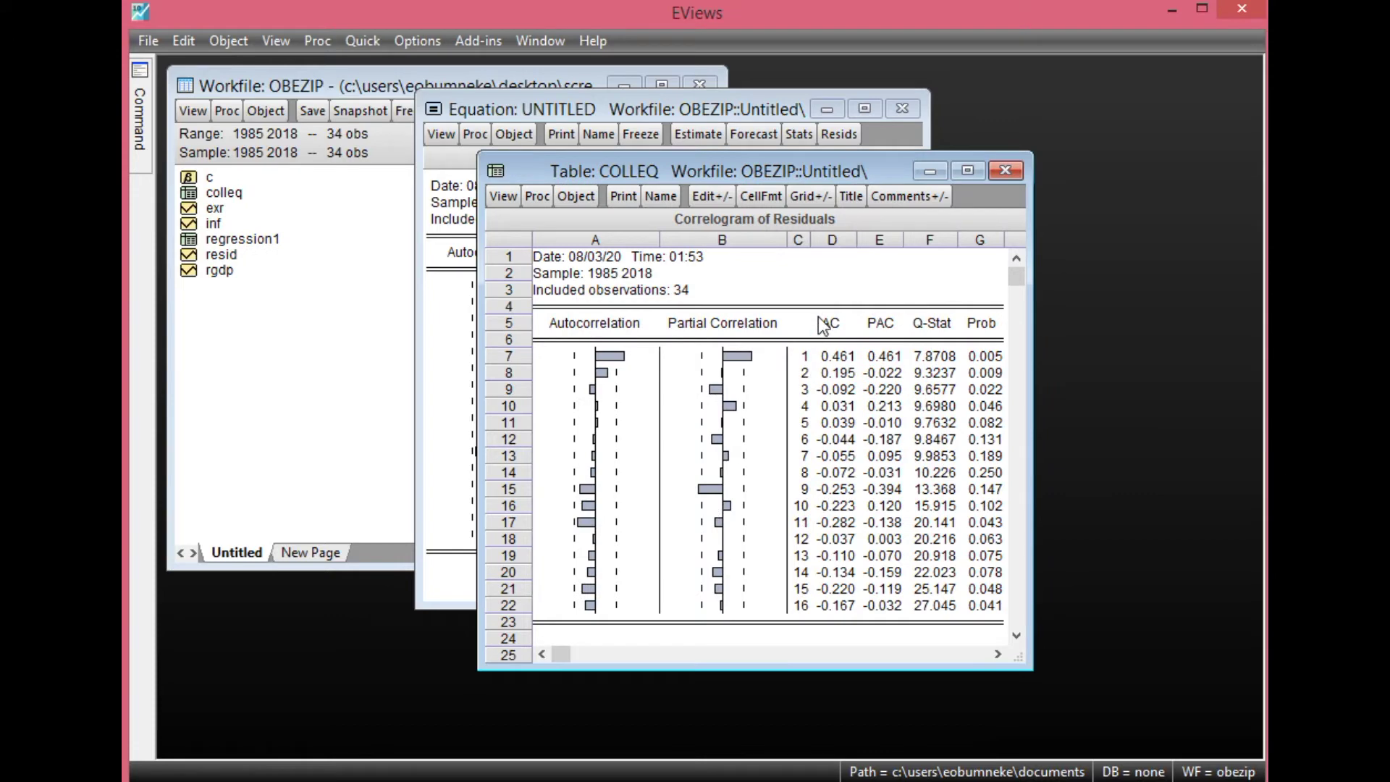
left_click(1005, 171)
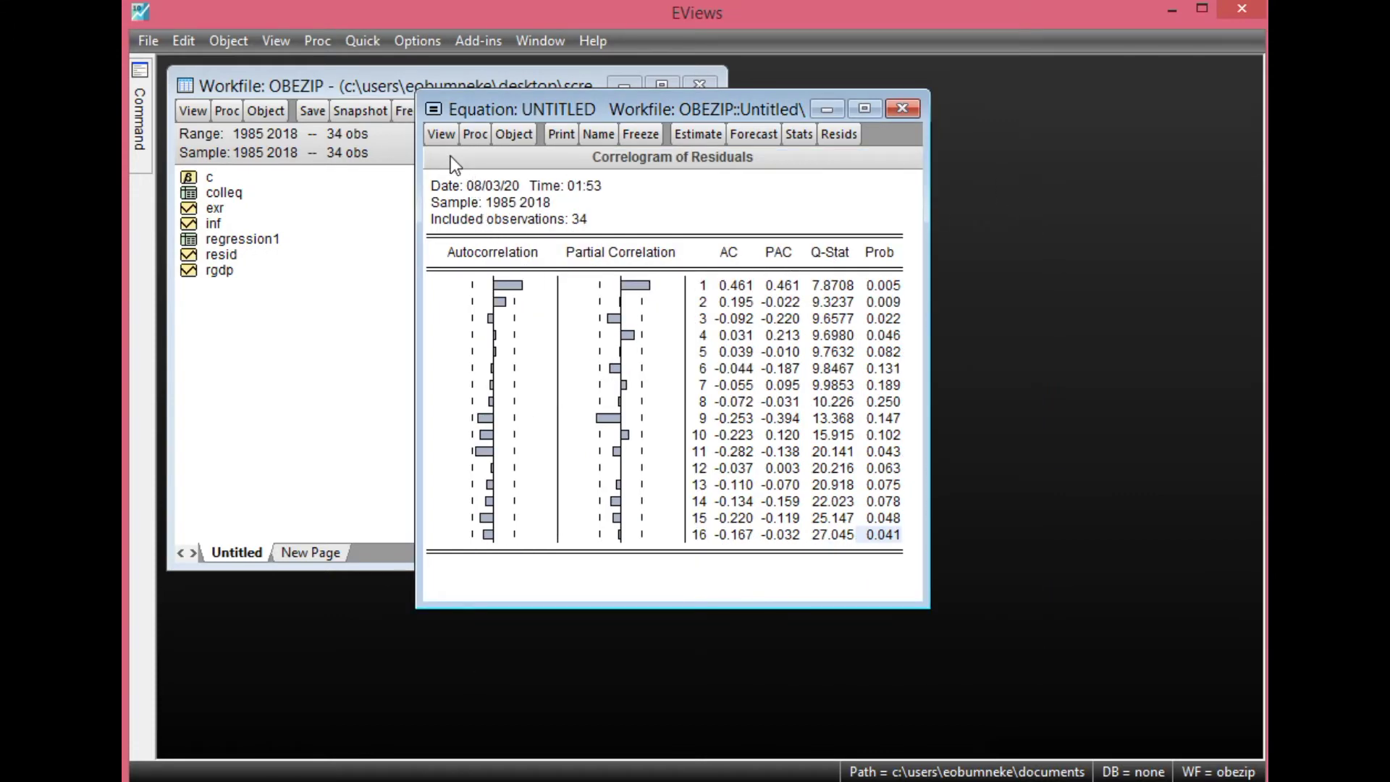
Step: Run the Breusch-Godfrey serial correlation LM test with 2 lags
left_click(441, 135)
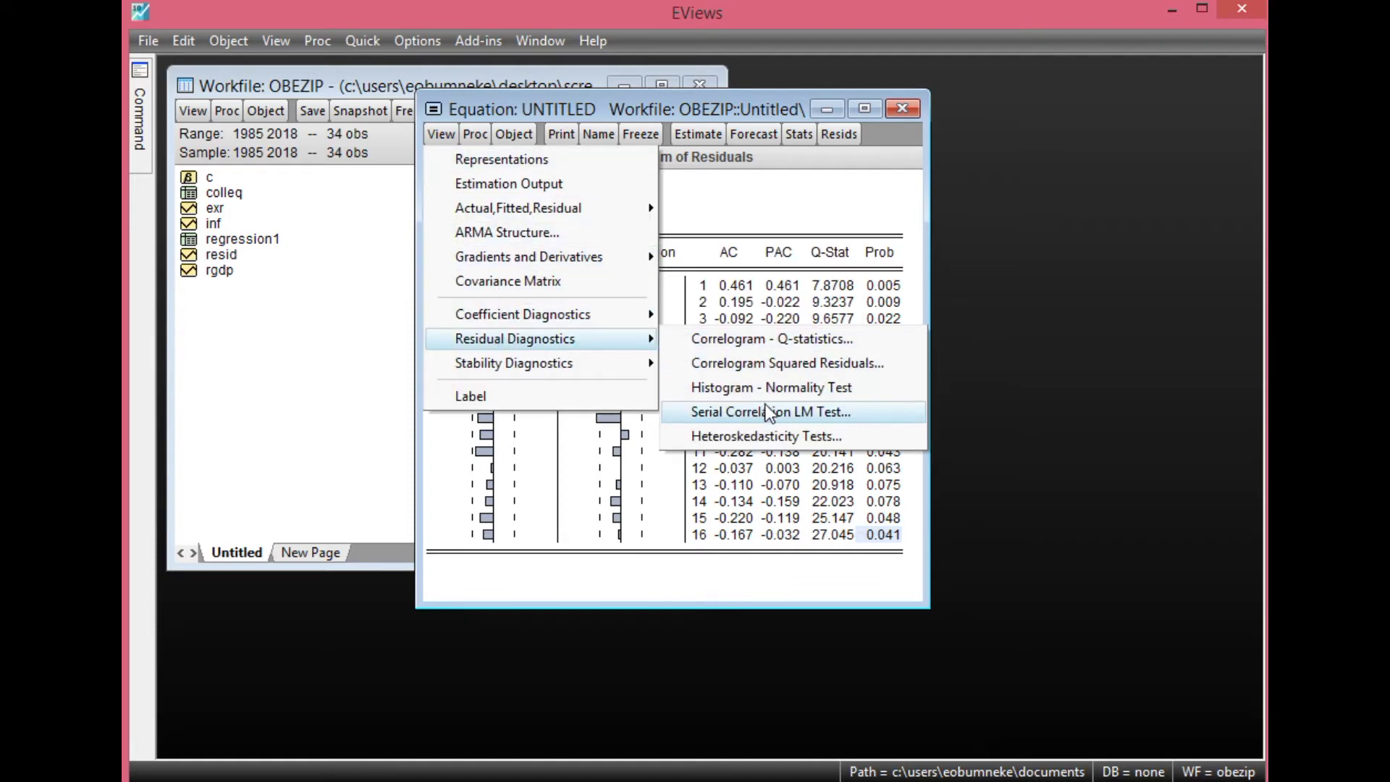
left_click(766, 413)
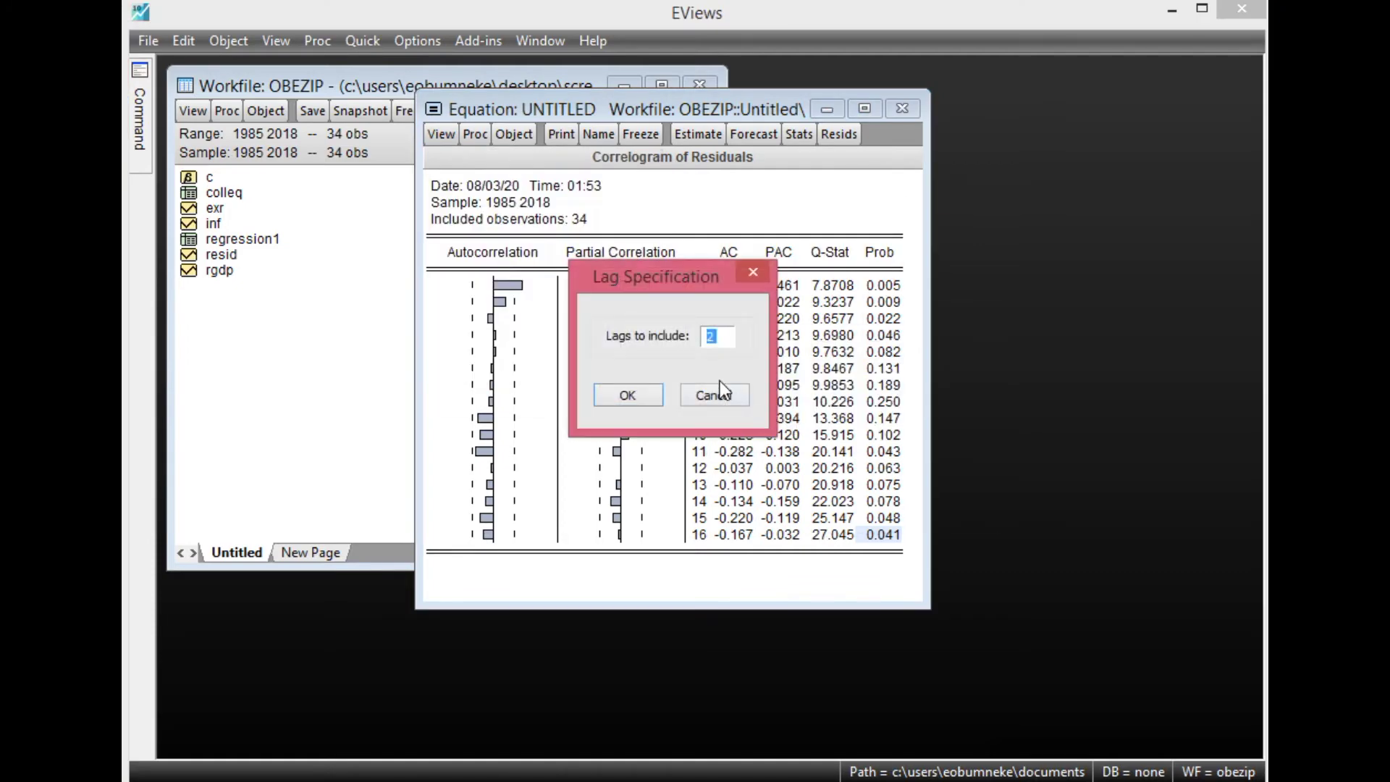
left_click(725, 336)
left_click(637, 391)
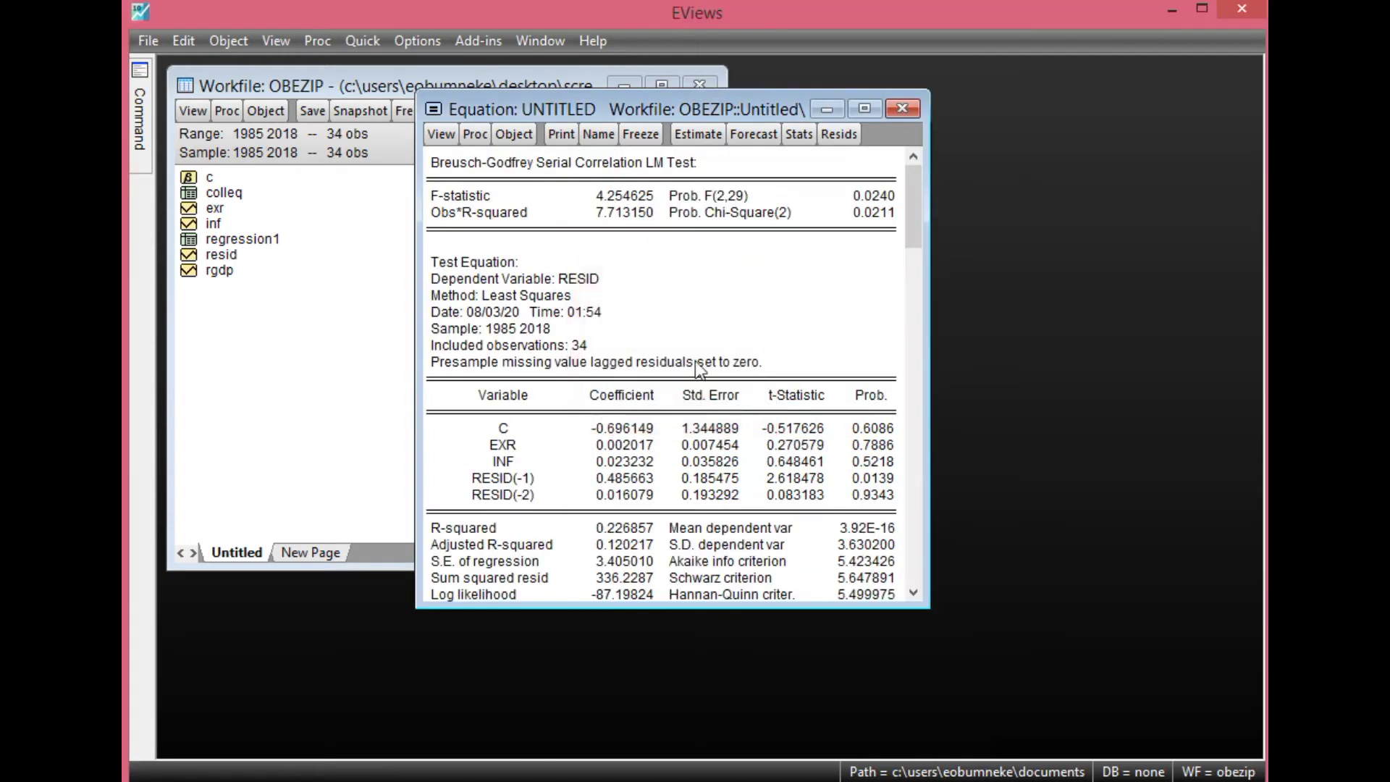
Step: Compare the F-test probability 0.0240 with the chi-square probability 0.0211, then freeze the output
left_click(467, 197)
left_click(475, 212)
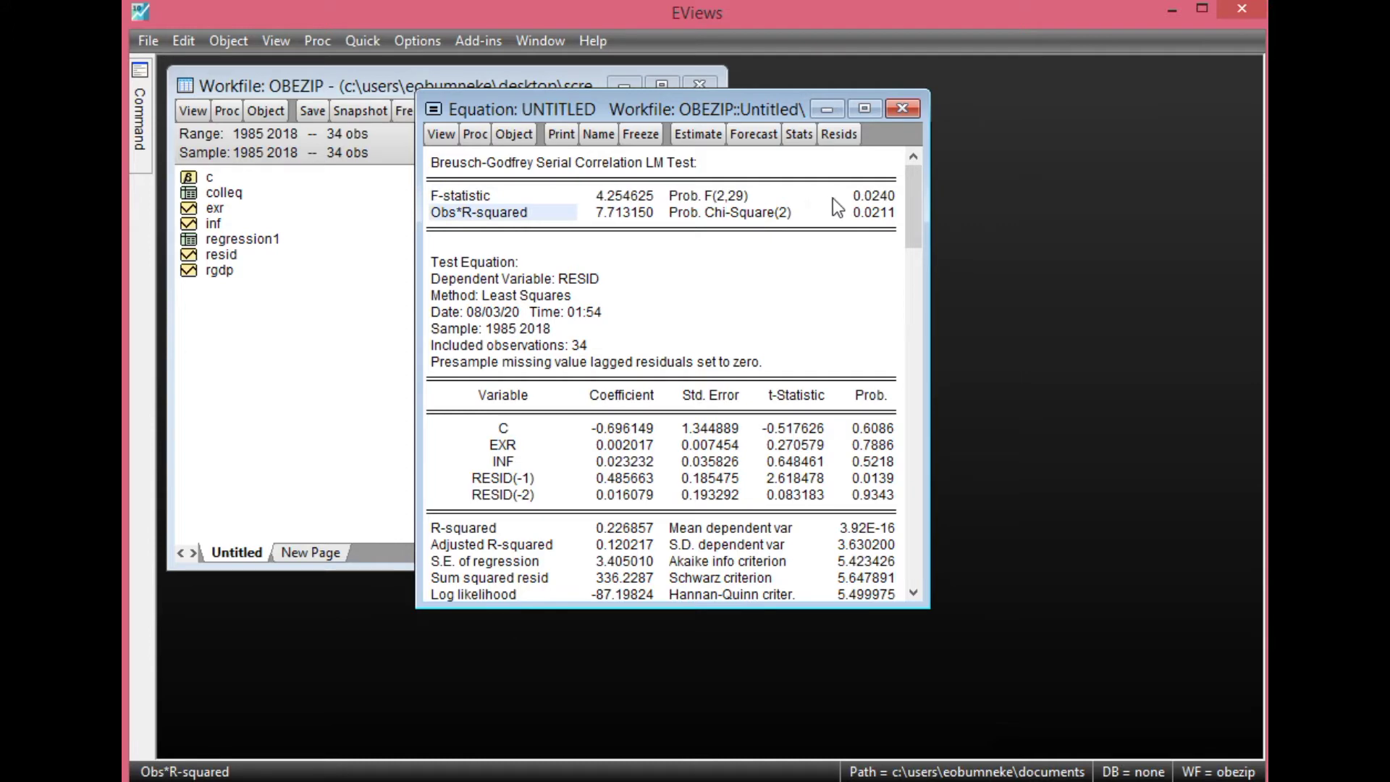
left_click(872, 197)
left_click(874, 213)
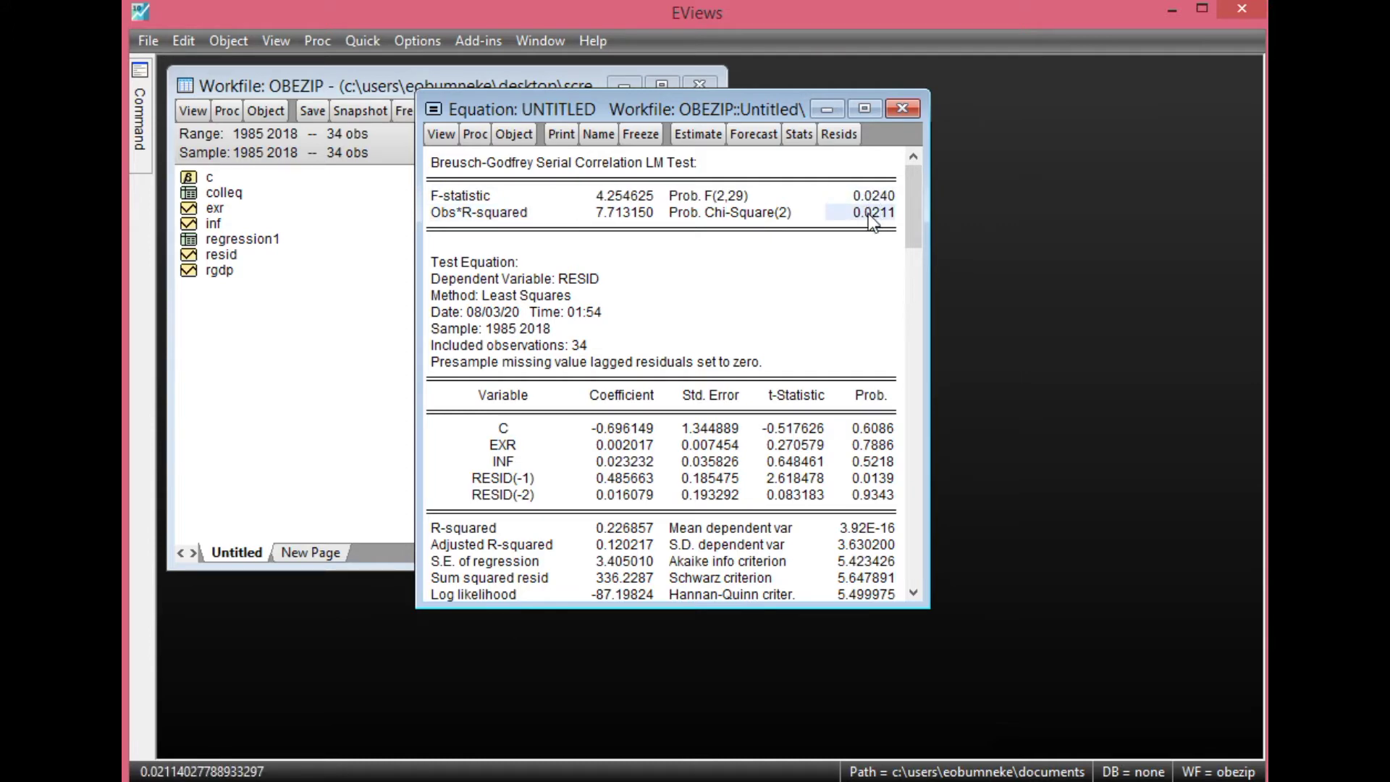
left_click(865, 196)
left_click(865, 212)
left_click(865, 196)
left_click(864, 212)
left_click(865, 197)
left_click(865, 207)
left_click(864, 201)
left_click(865, 207)
left_click(865, 196)
left_click(866, 212)
left_click(866, 197)
left_click(866, 210)
left_click(640, 134)
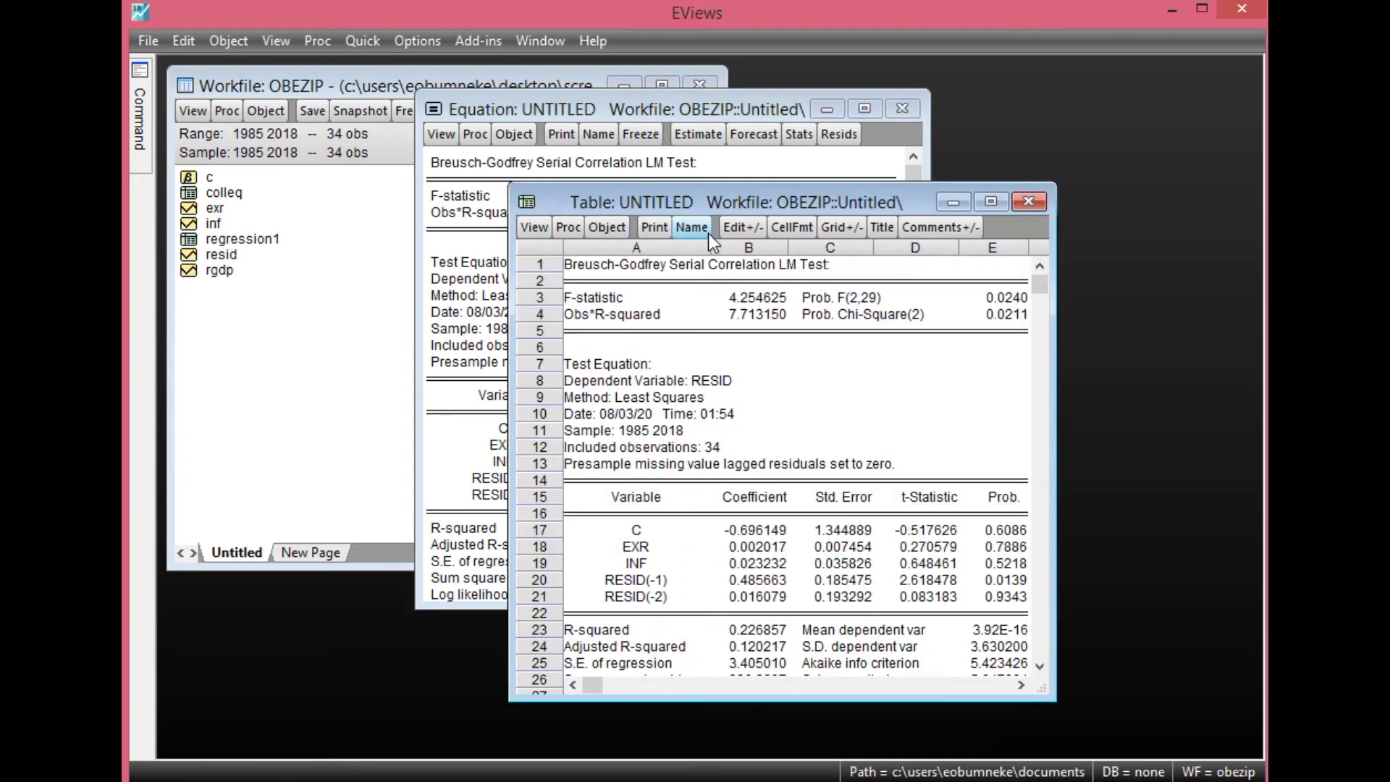
Step: Name the frozen LM test table seriallm and close its window
left_click(704, 233)
type("serialLM")
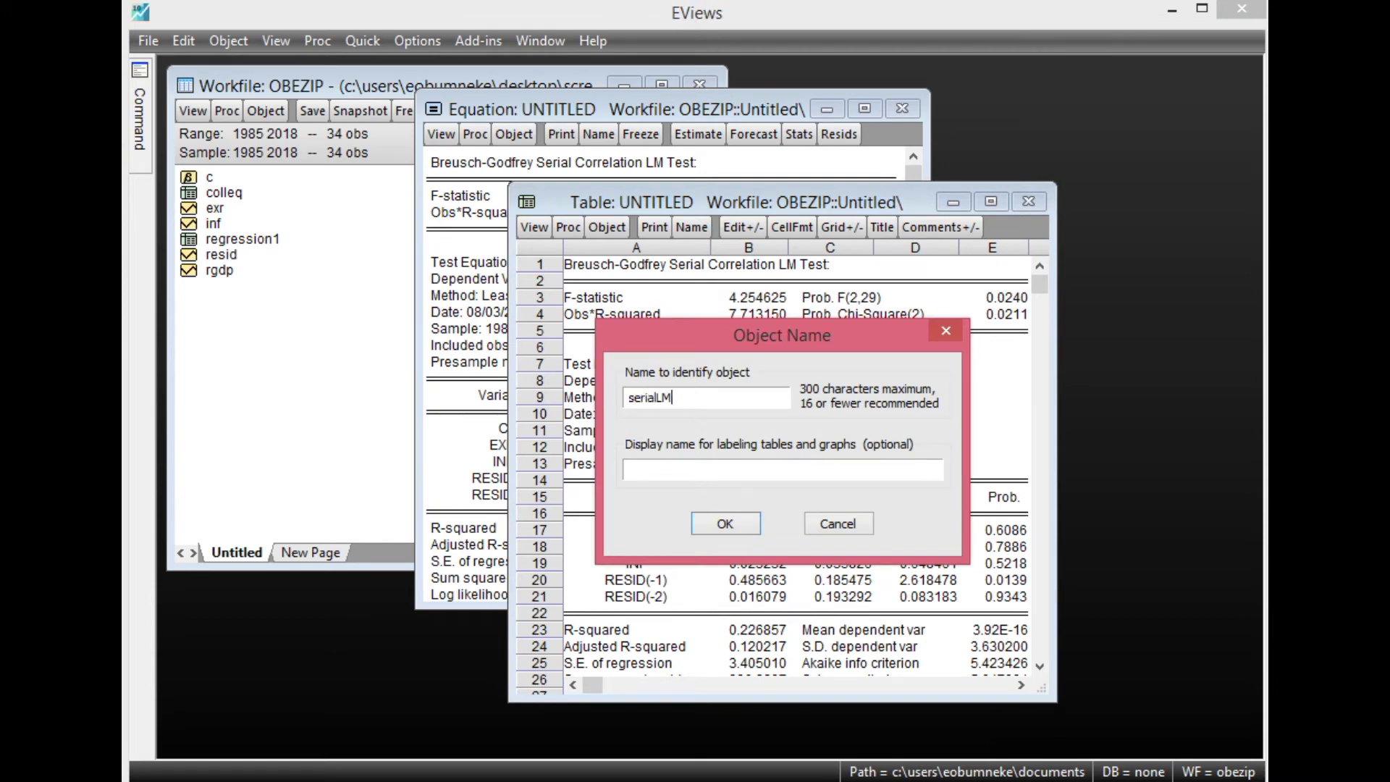
left_click(722, 523)
left_click(1025, 206)
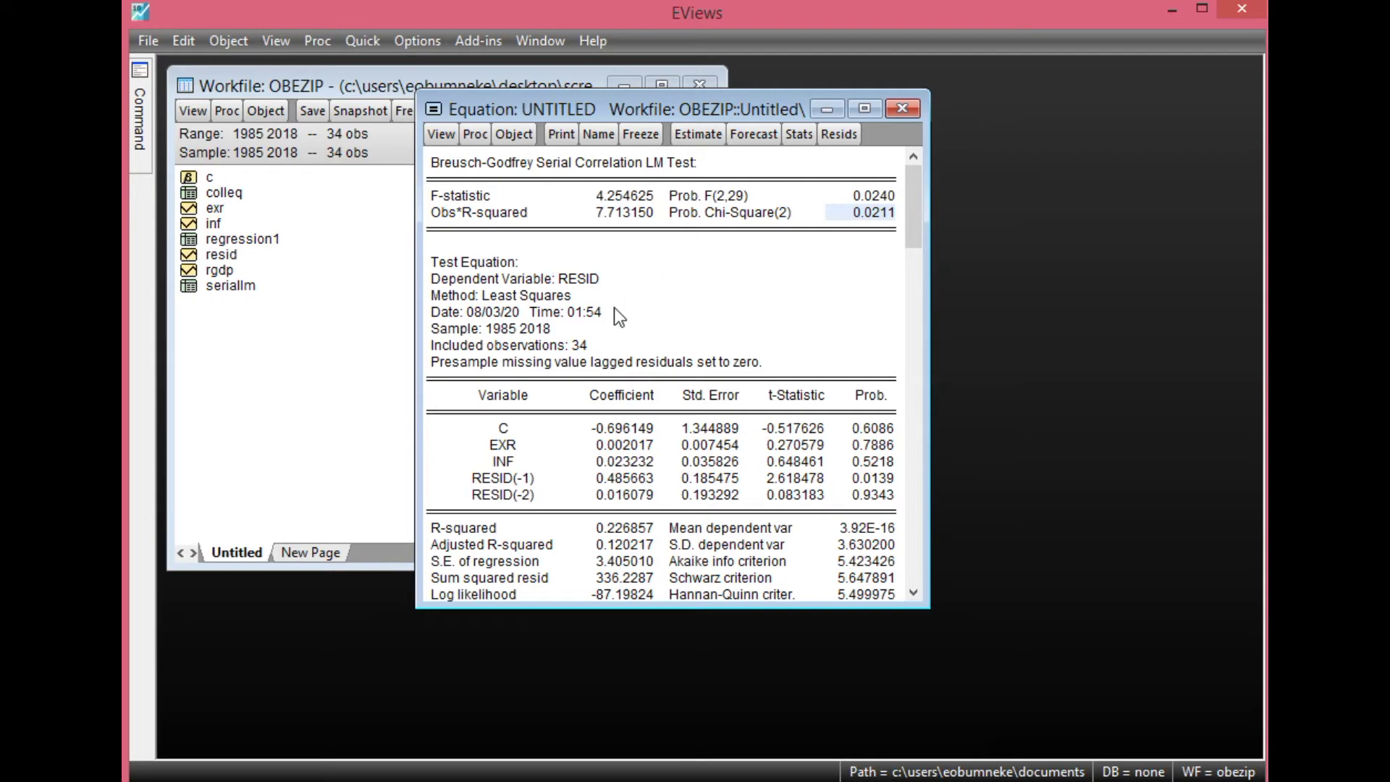
left_click(684, 136)
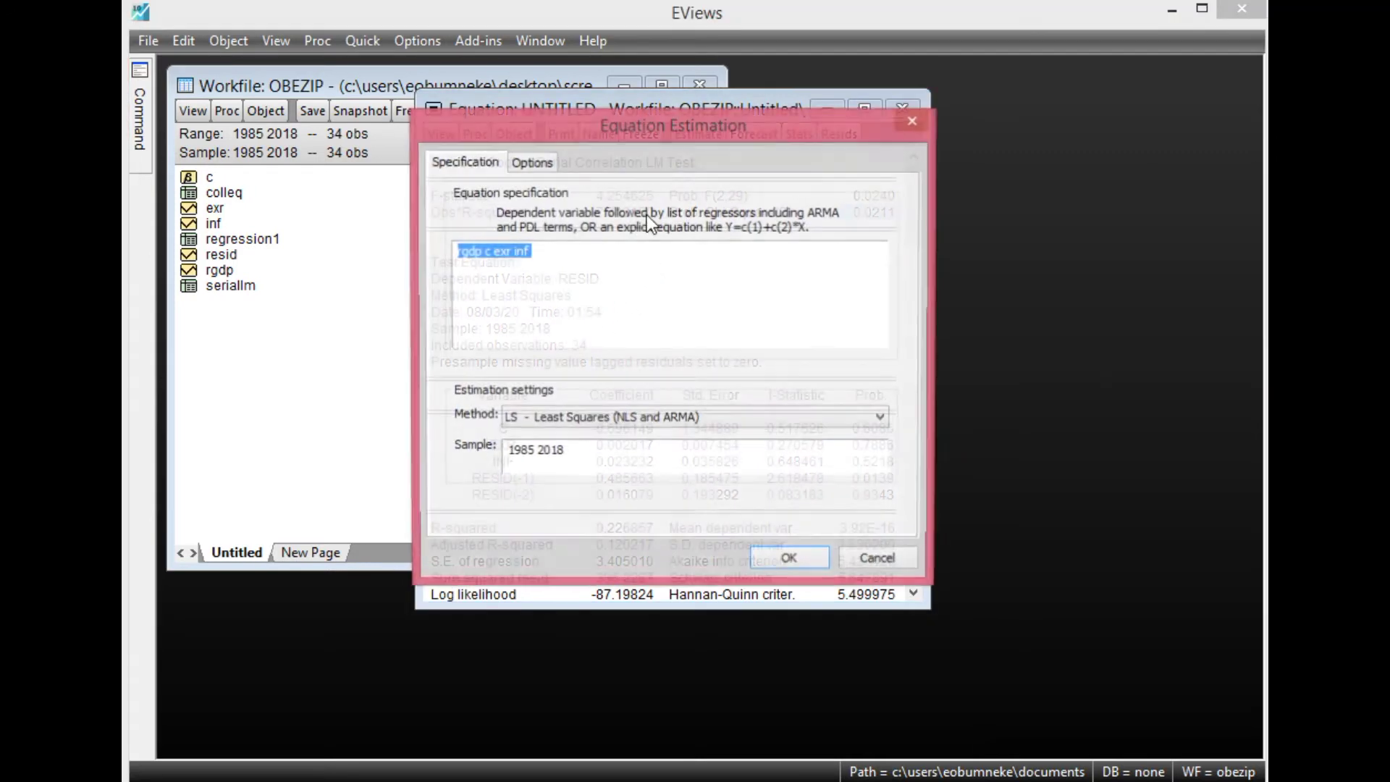
Step: Append rgdp(-1) to the specification 'rgdp c exr inf' and re-estimate the equation
left_click(564, 265)
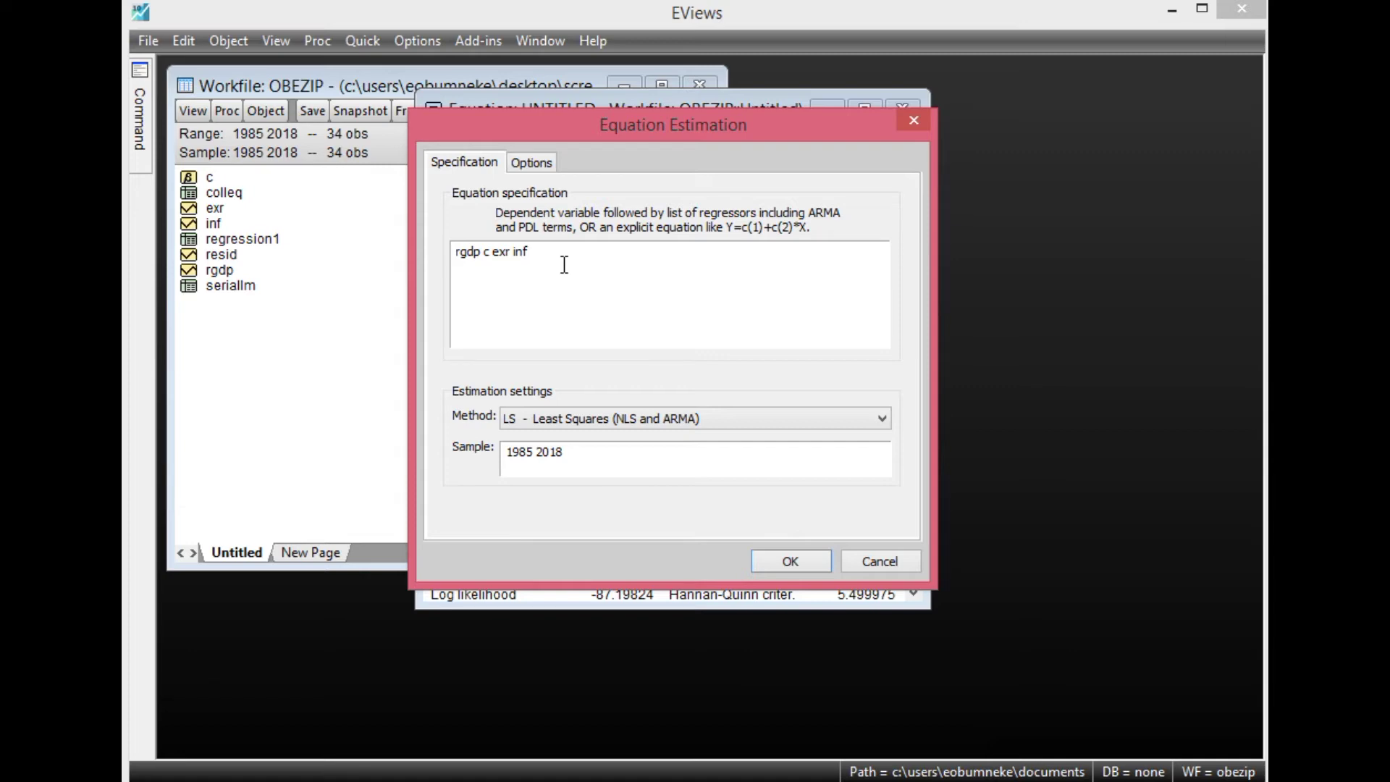
type("rgdp")
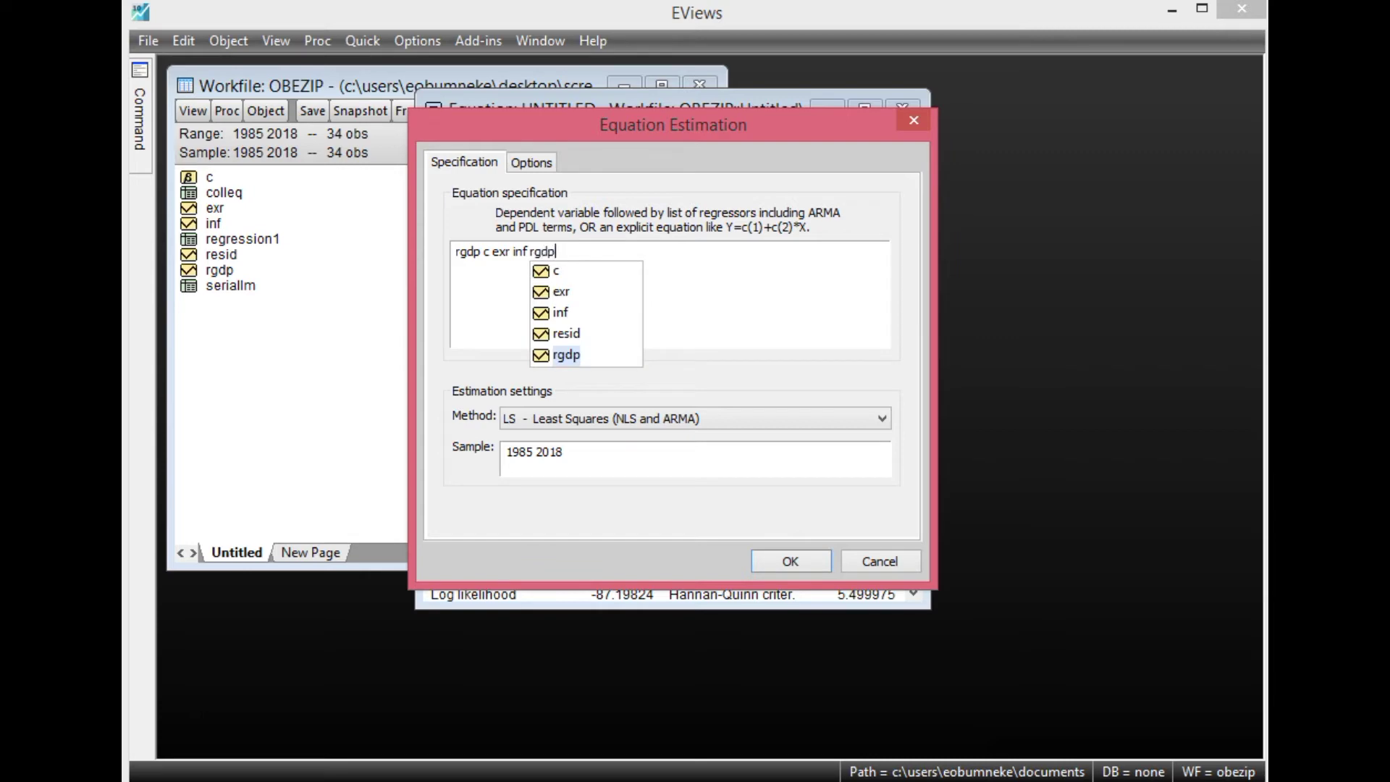
type("(-1)")
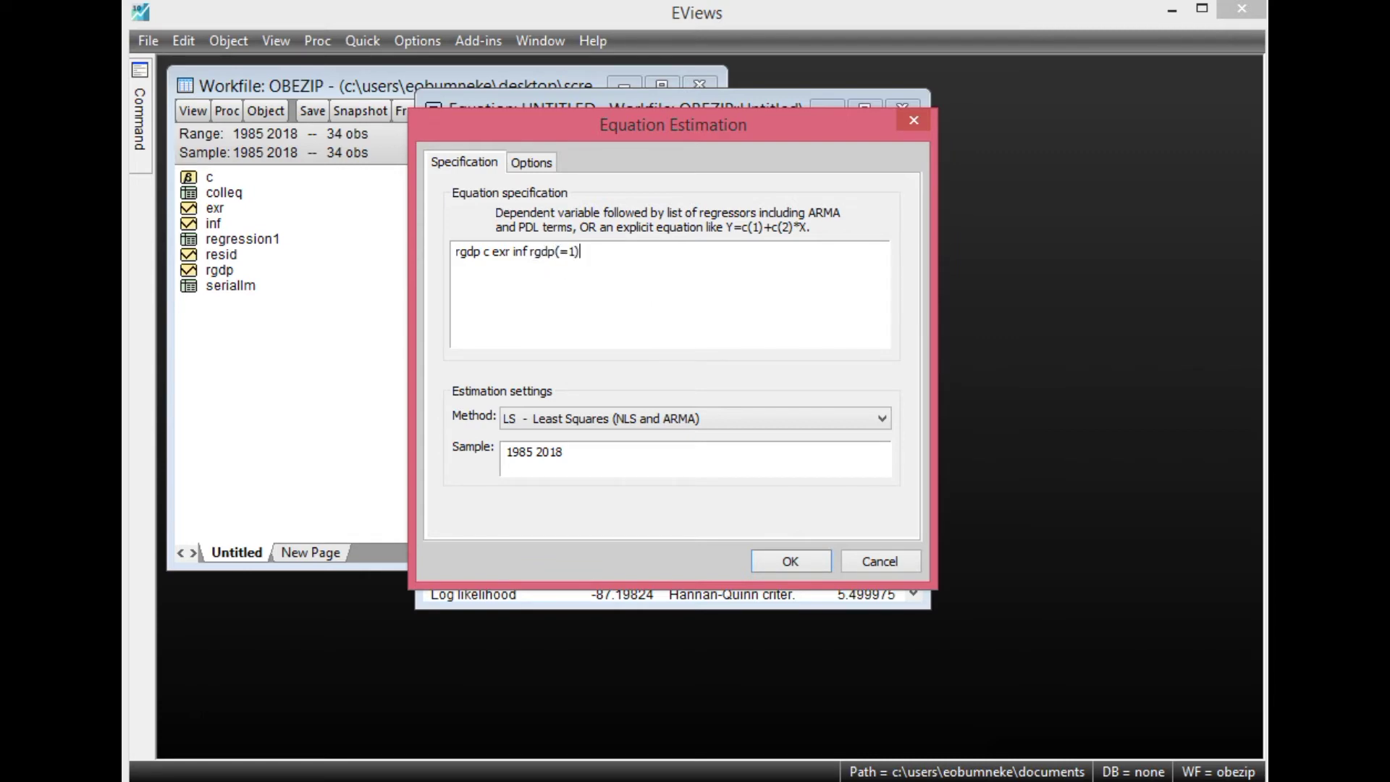
left_click(568, 251)
key("End")
left_click(804, 557)
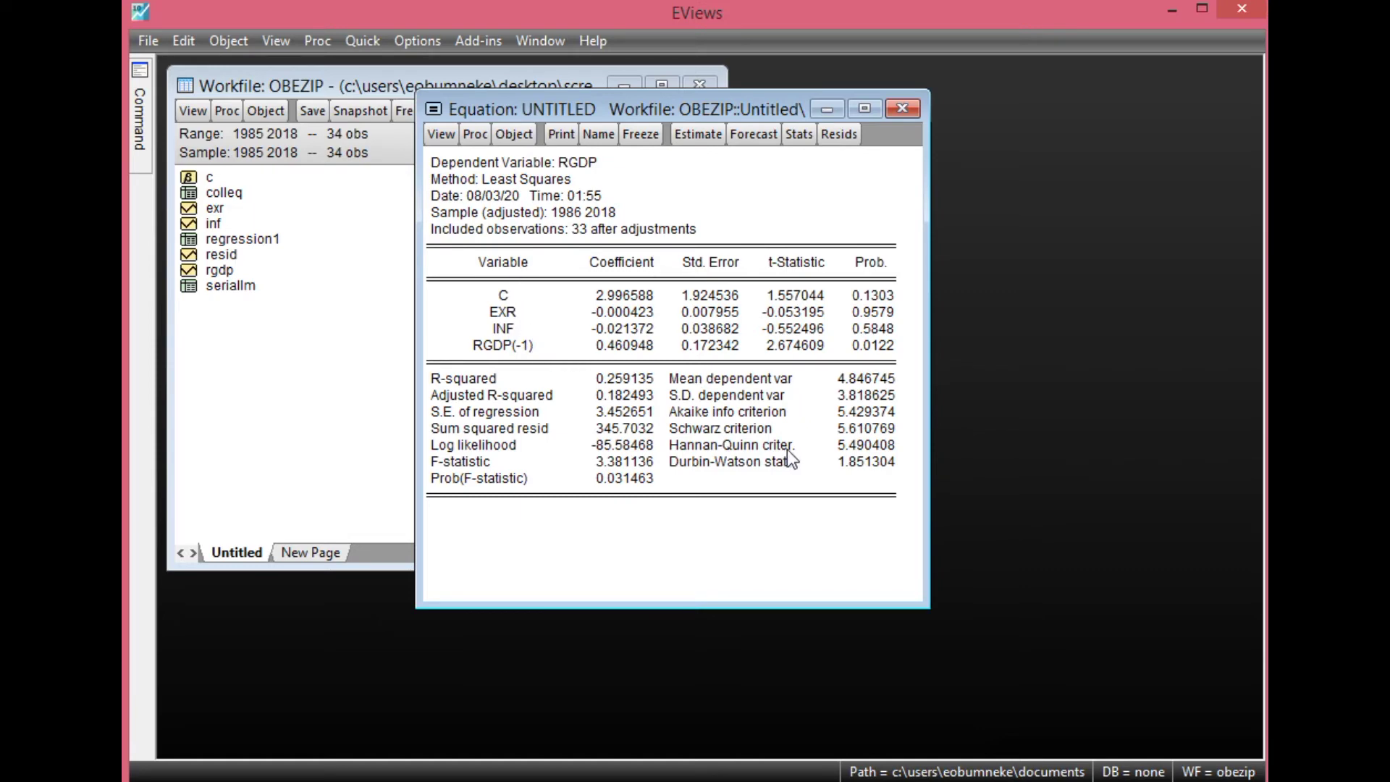
Step: Inspect the Durbin-Watson value 1.851304 and drag the equation window to the right
left_click(846, 463)
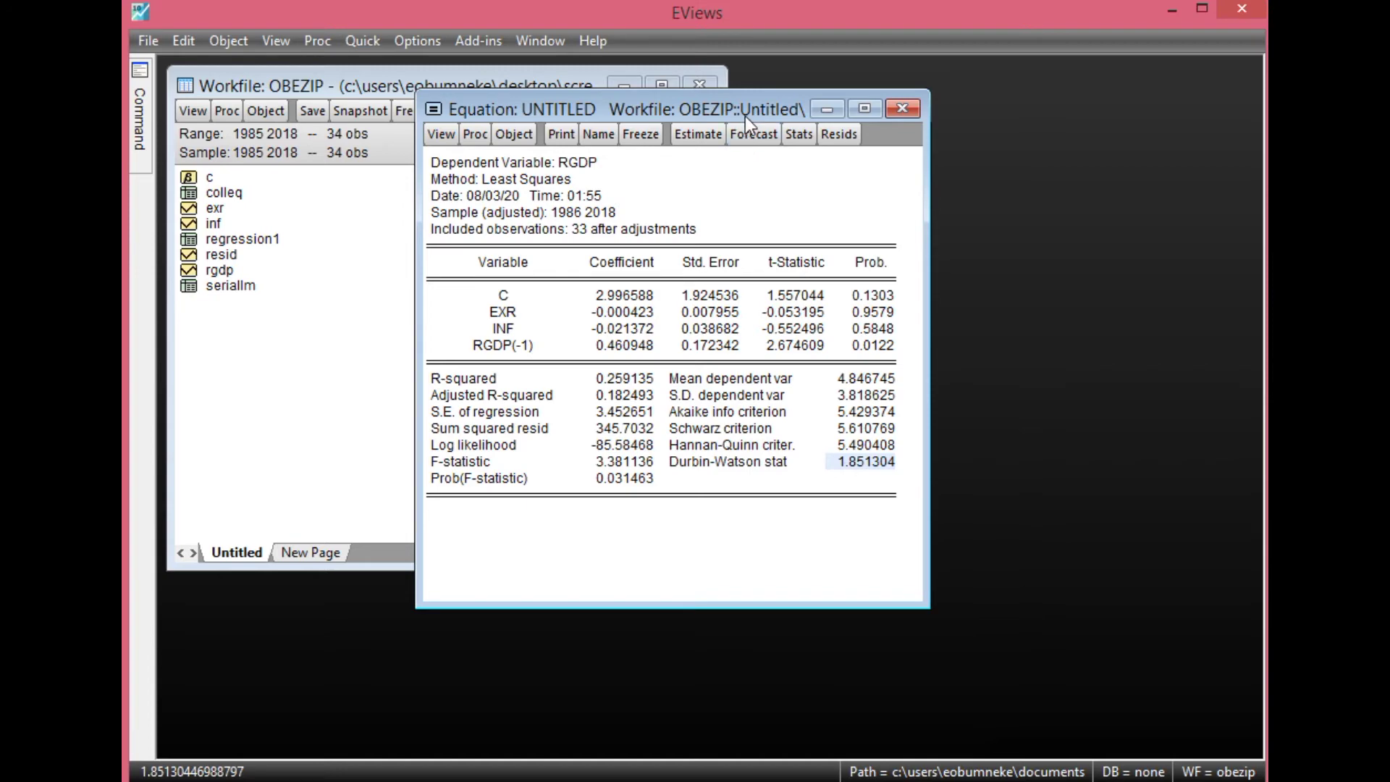
left_click_drag(745, 116, 822, 118)
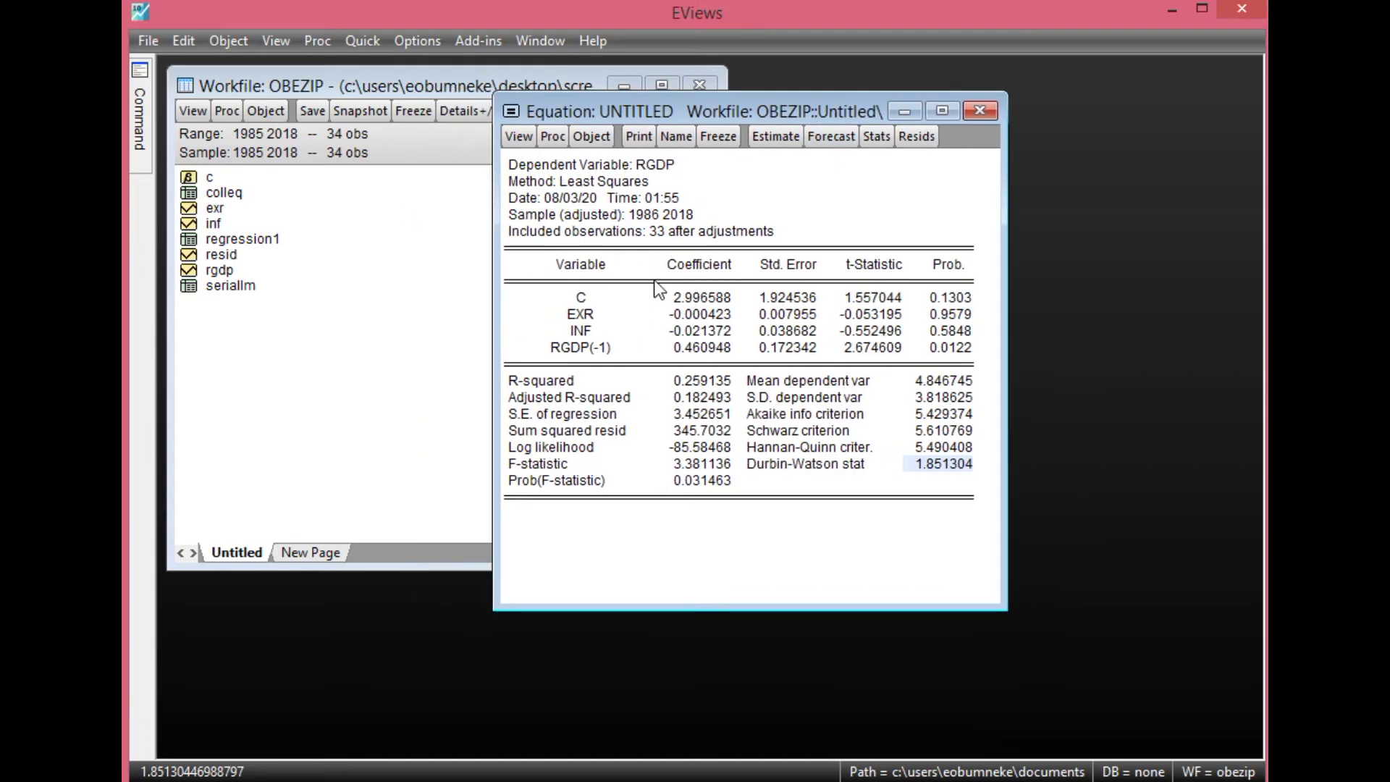
left_click_drag(732, 120, 774, 119)
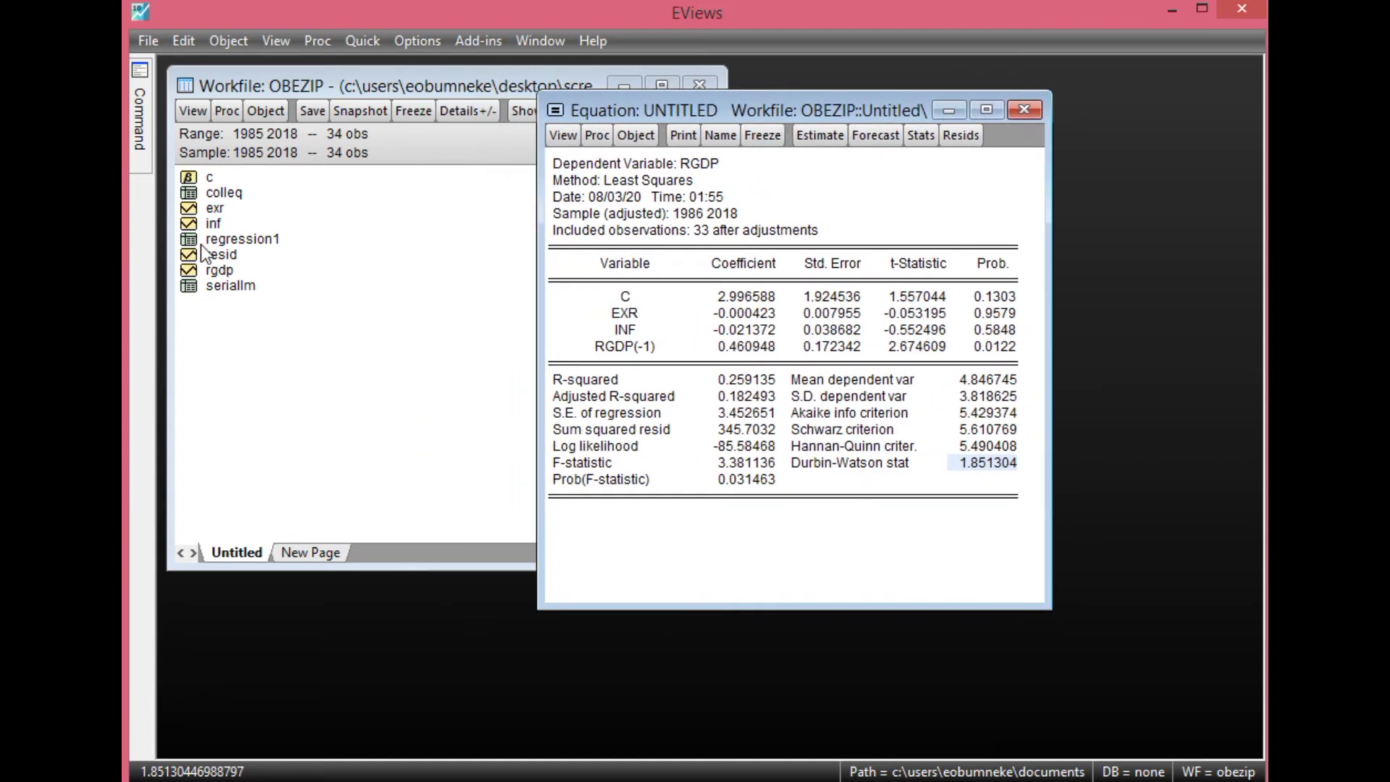
Step: Place the saved regression1 table beside the re-estimated equation output, compare them, then close regression1
double_click(246, 240)
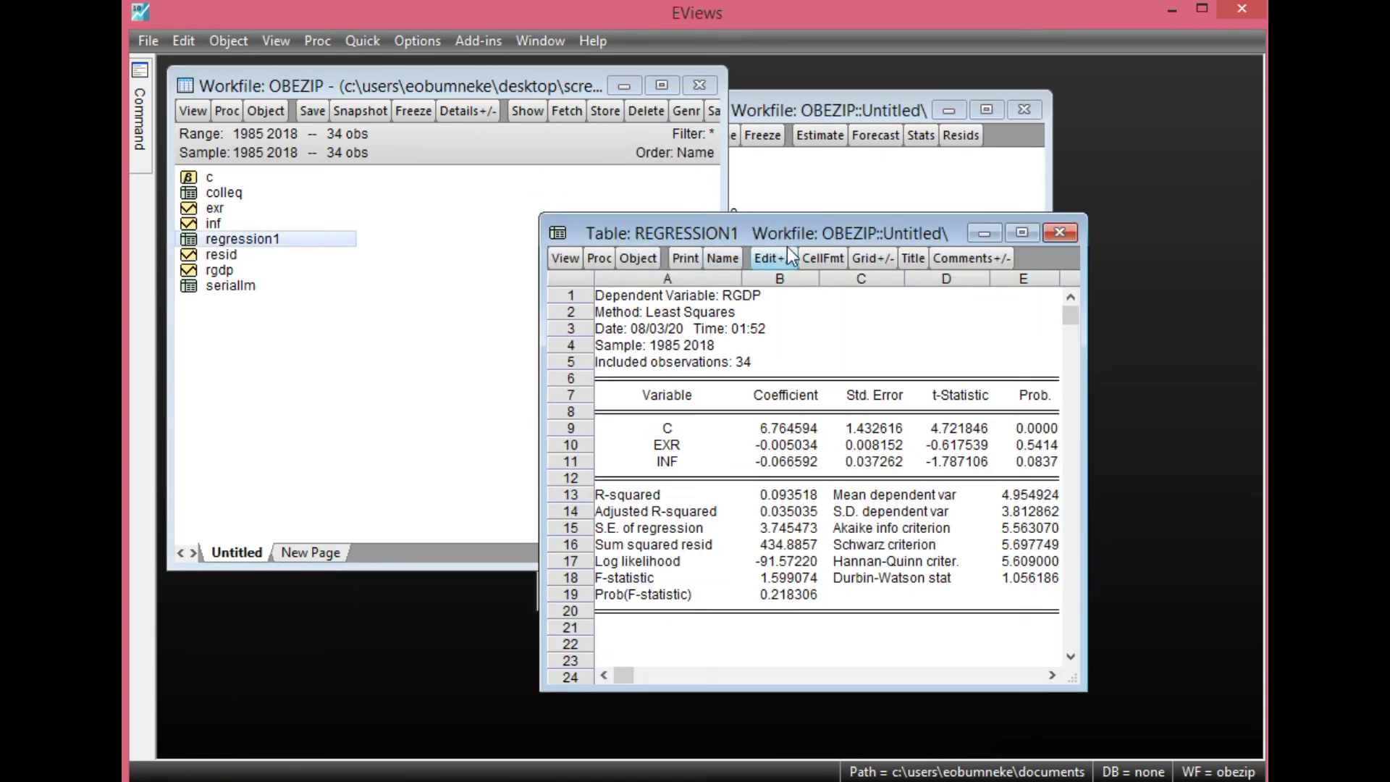
left_click_drag(814, 236, 544, 195)
left_click_drag(840, 116, 1047, 67)
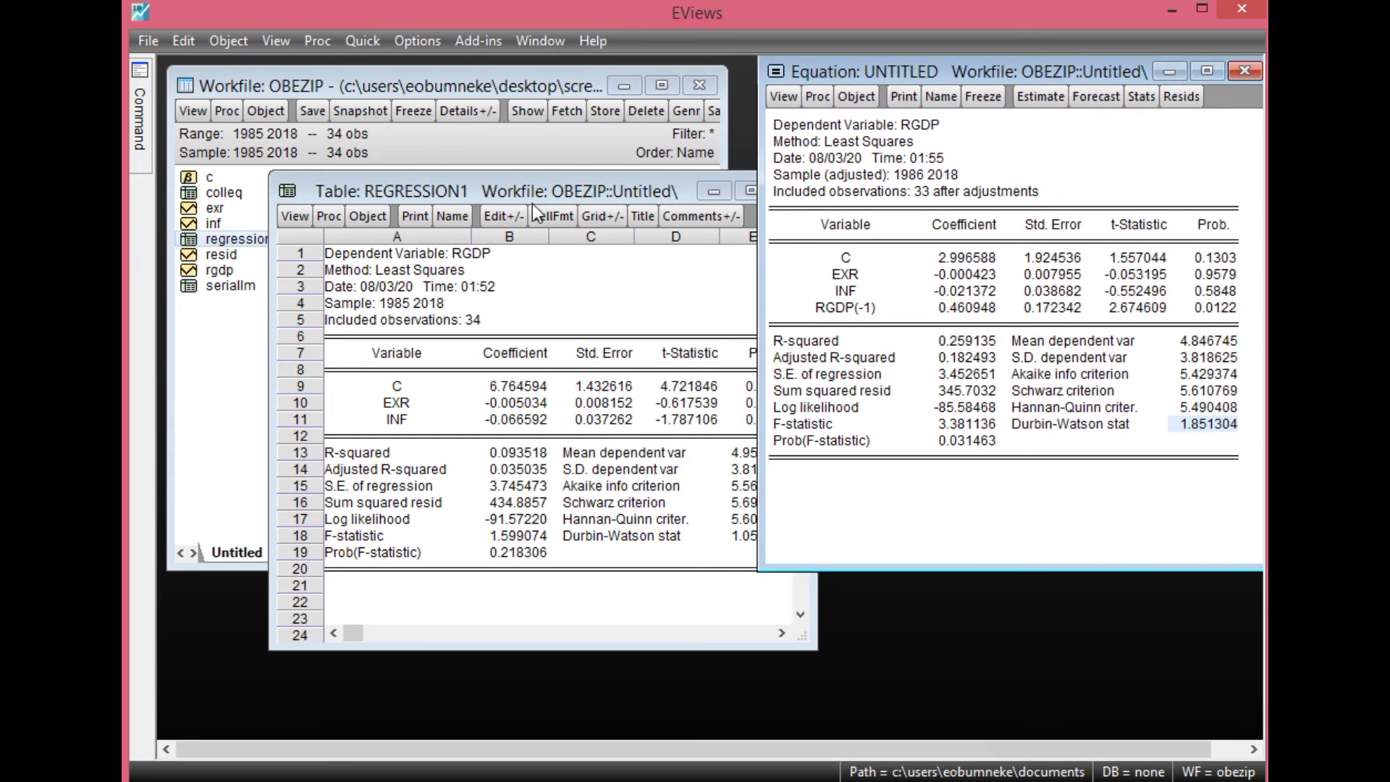
left_click_drag(553, 196, 479, 194)
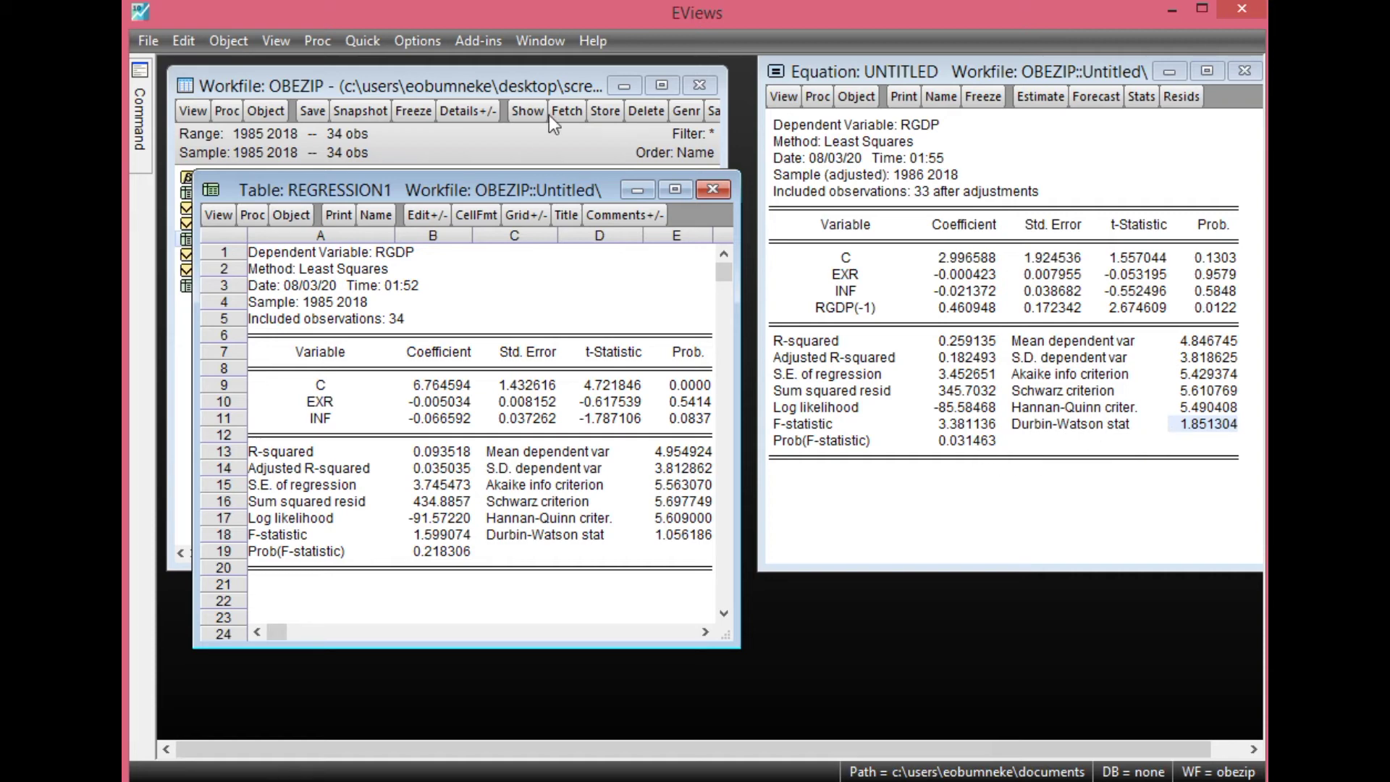
left_click(711, 190)
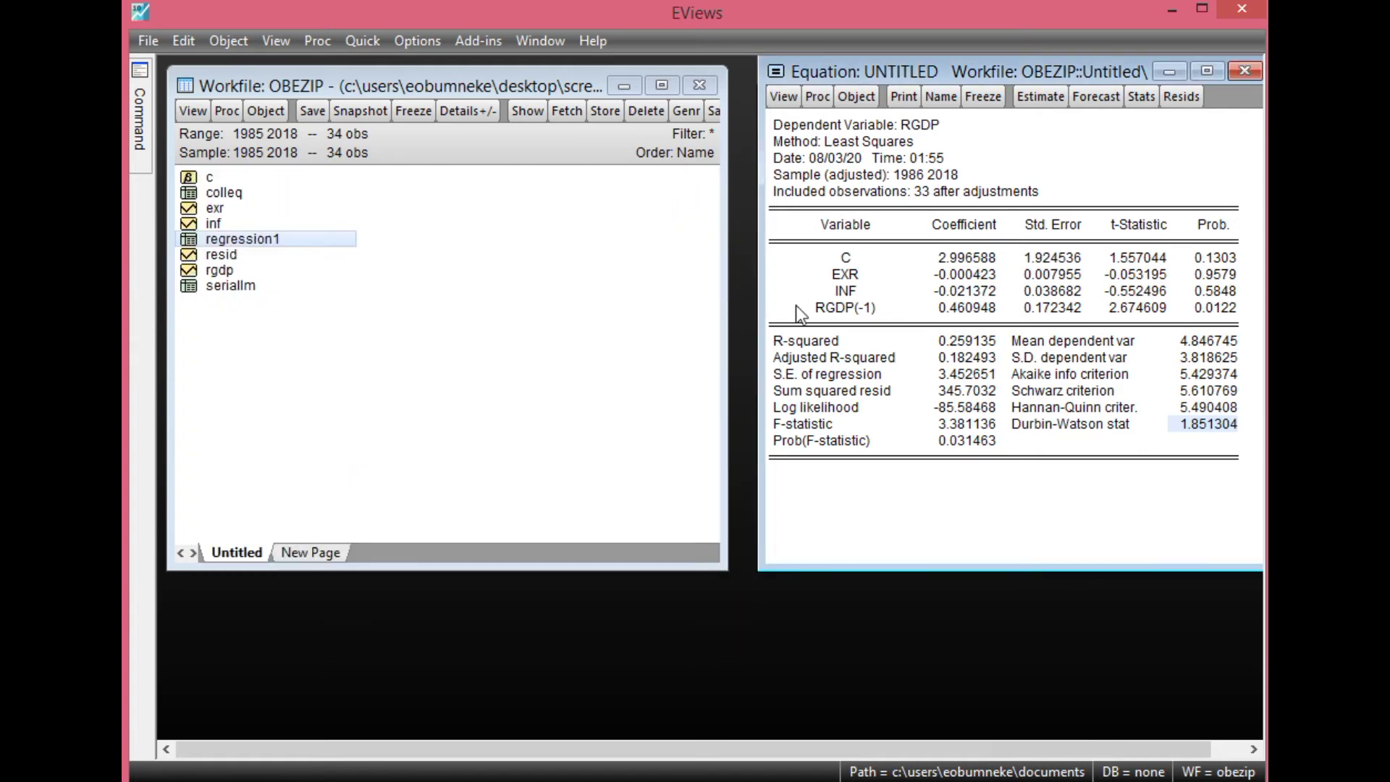
left_click(781, 96)
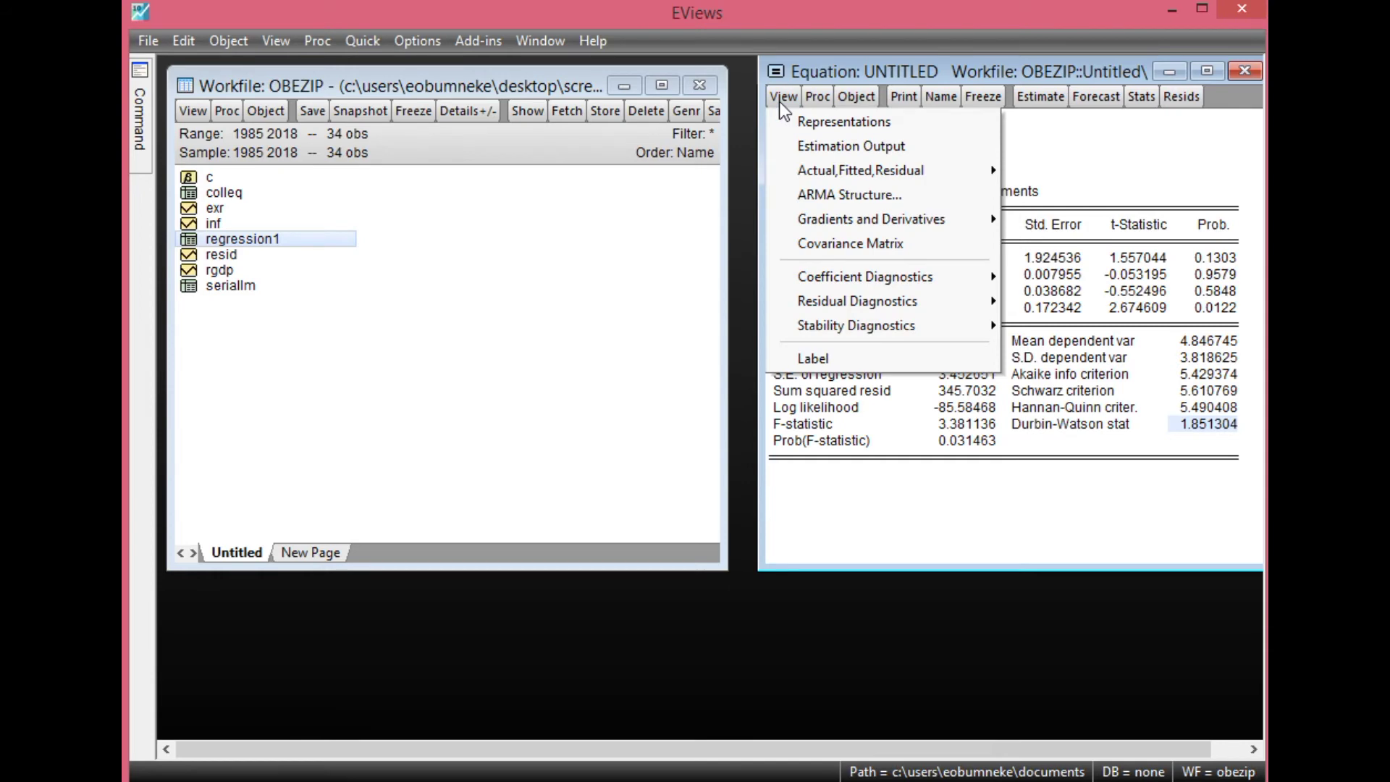
Step: Display the new equation's 16-lag residual correlogram (lag 16 Prob 0.310) and reopen the saved COLLEQ table
mouse_move(816, 276)
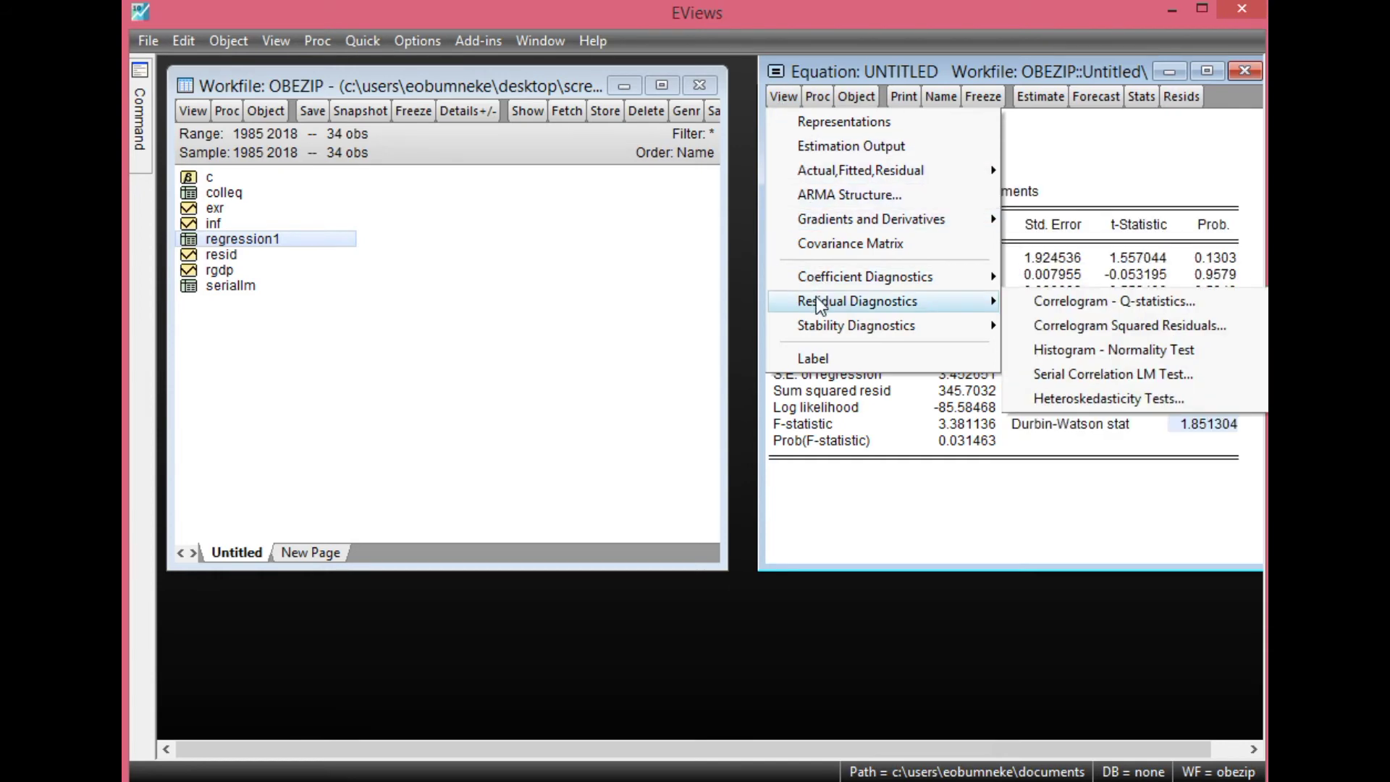
mouse_move(826, 301)
left_click(1087, 303)
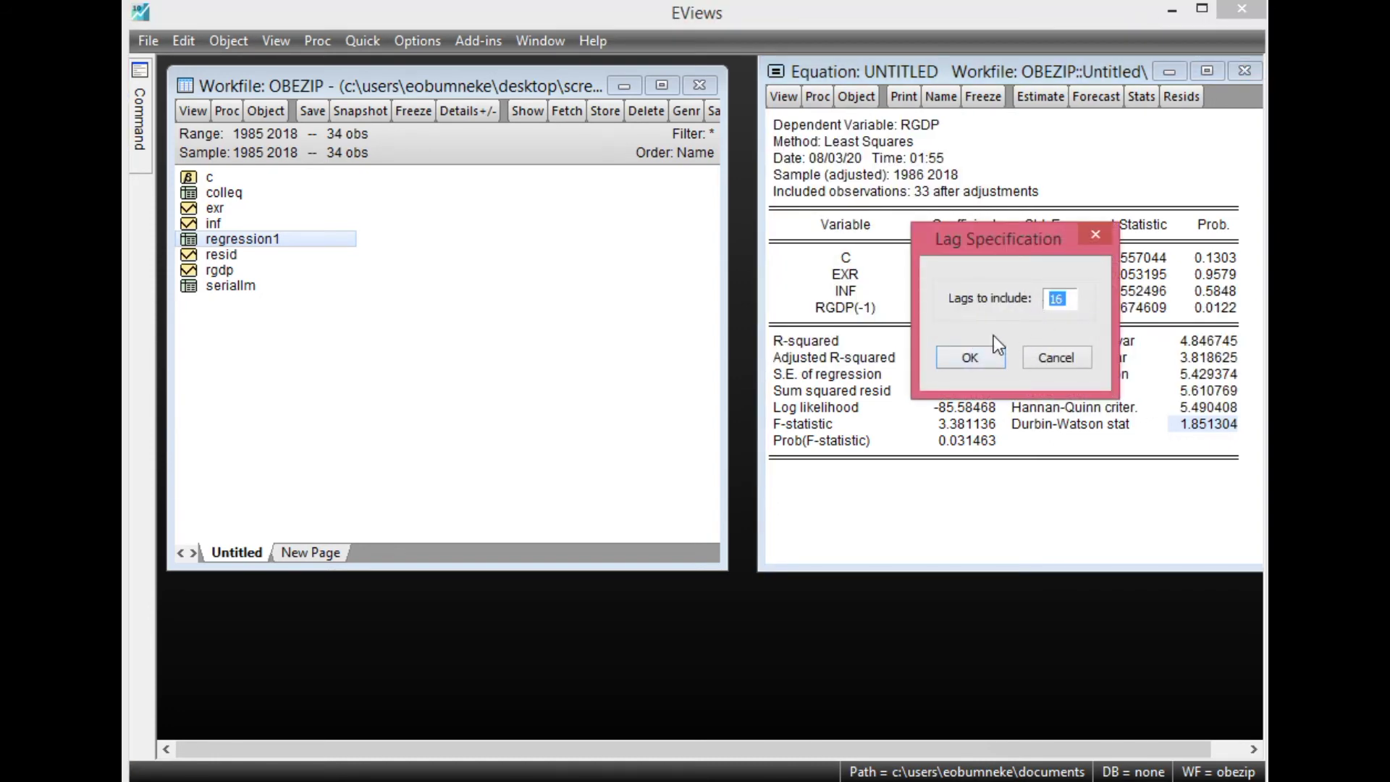
left_click(970, 357)
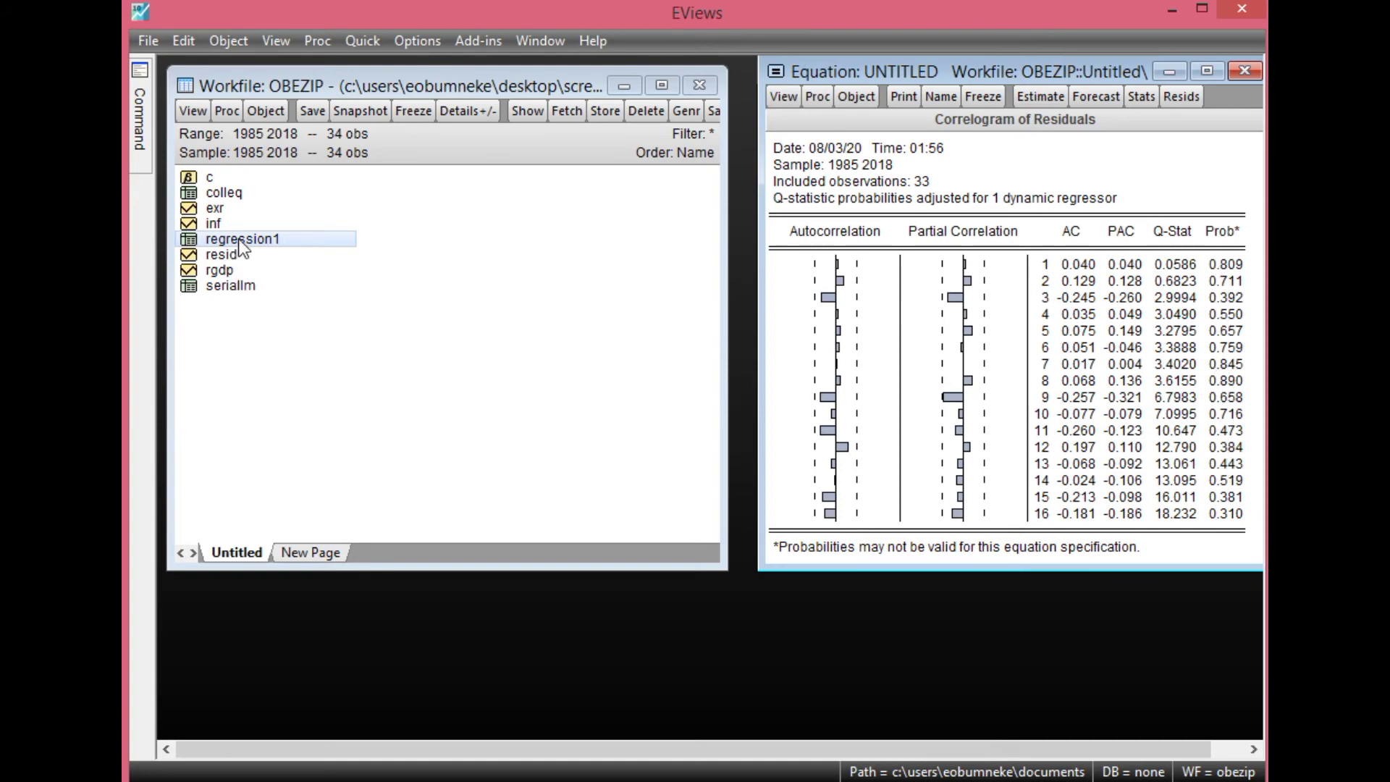
double_click(224, 193)
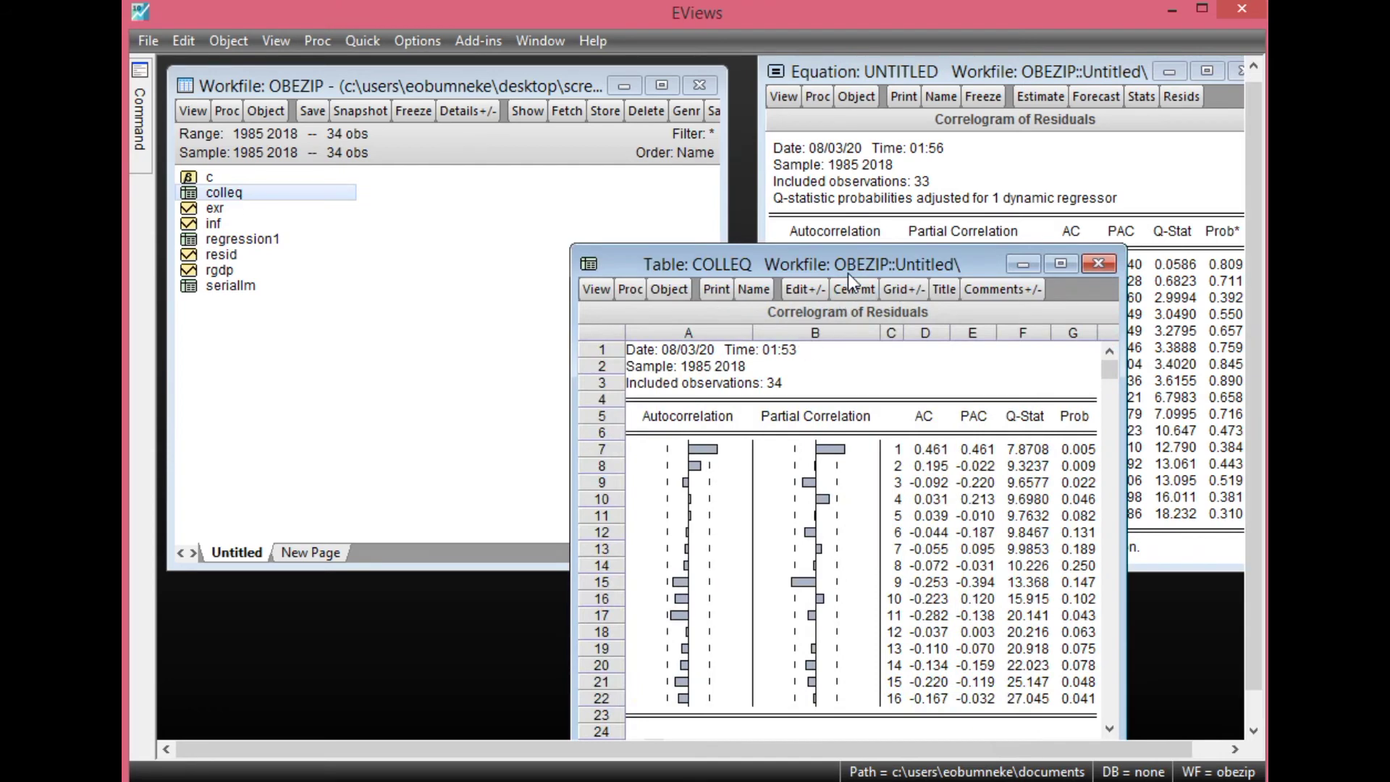
Step: Set the saved COLLEQ table beside the new 16-lag correlogram to compare, then close it
left_click_drag(832, 259, 528, 168)
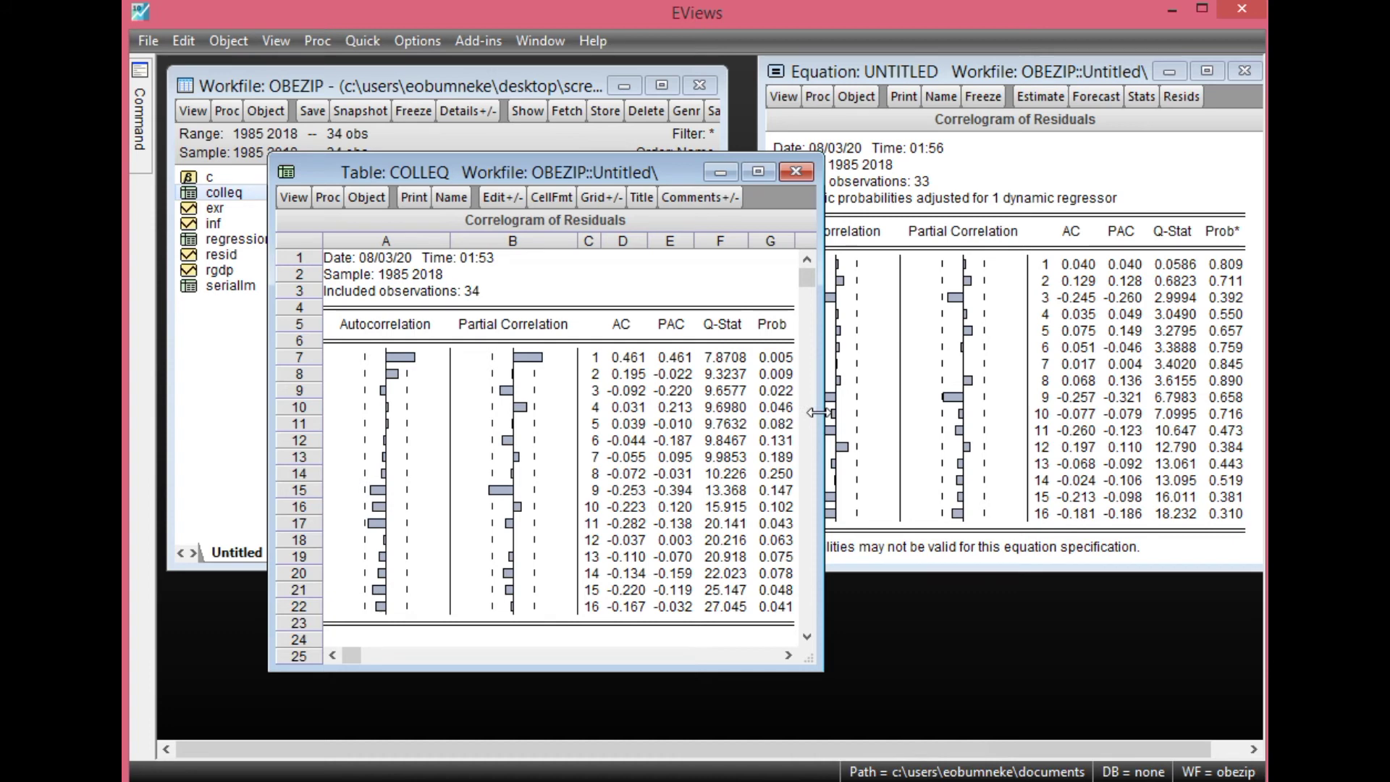
left_click(796, 175)
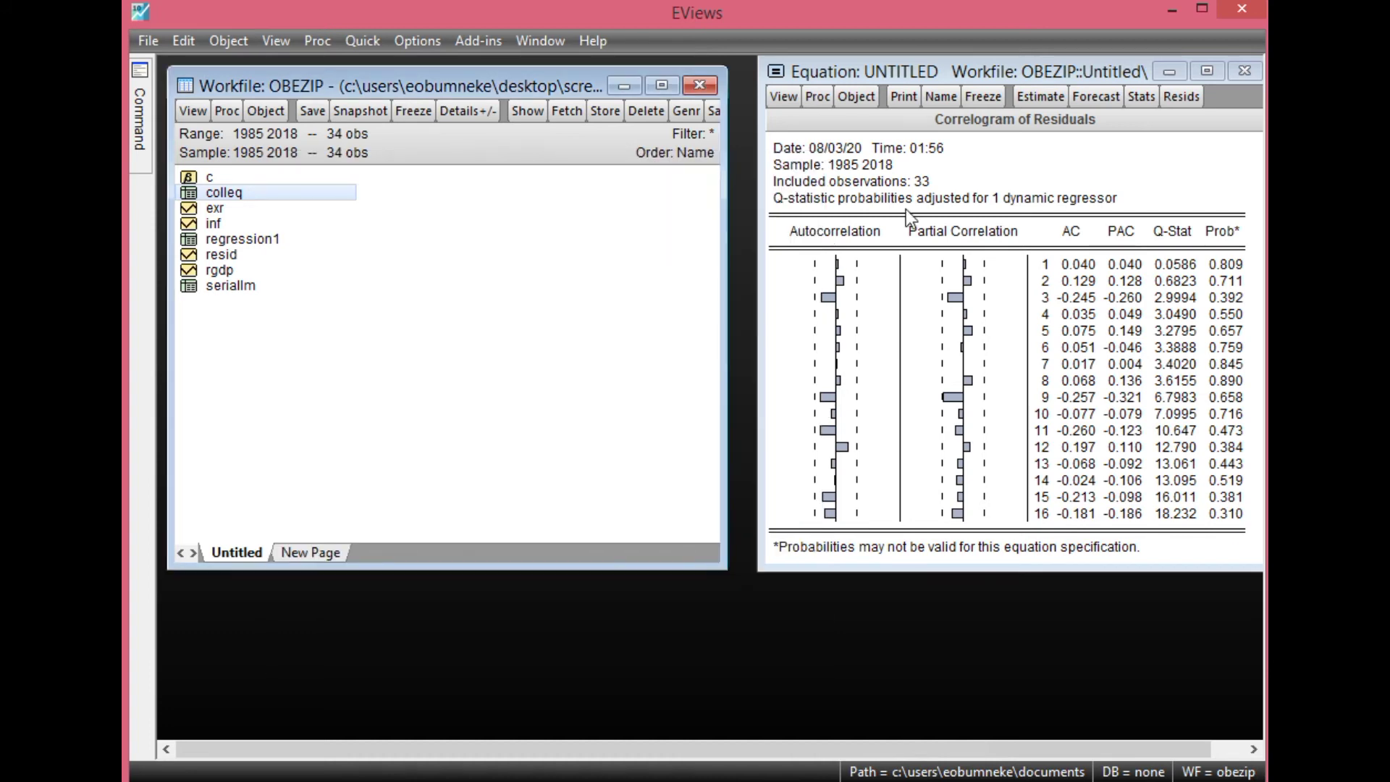
left_click(779, 101)
mouse_move(829, 312)
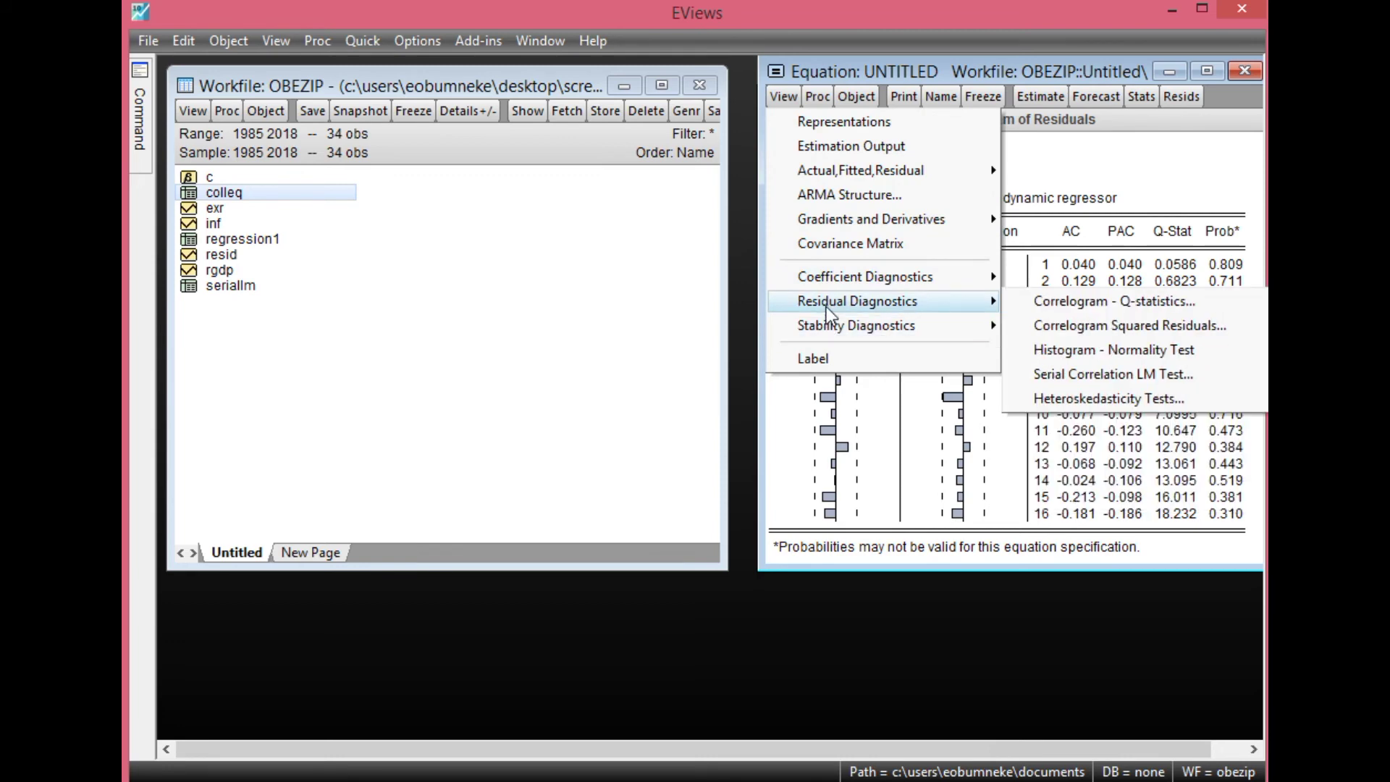
Step: Run the Breusch-Godfrey serial correlation LM test with 2 lags and inspect its F and Obs*R-squared statistics
left_click(1110, 375)
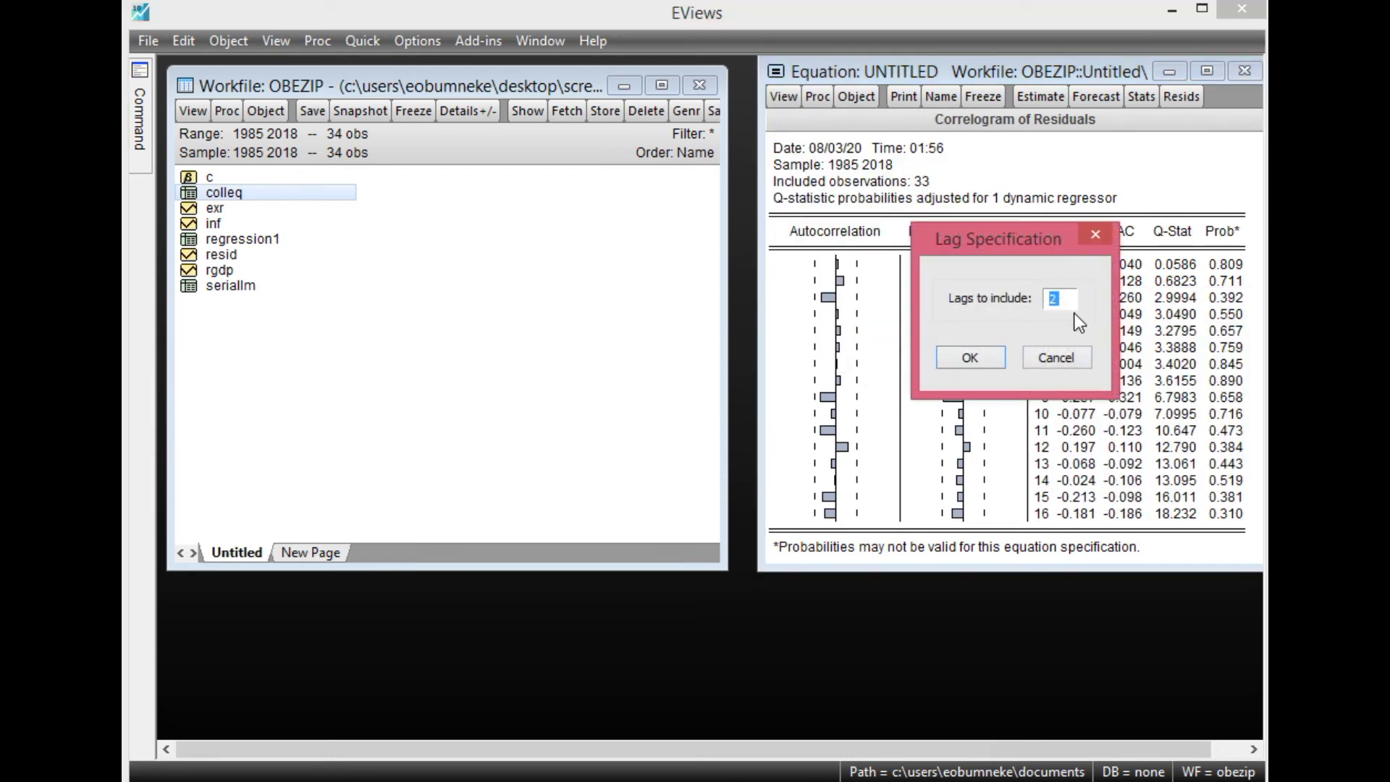
left_click(980, 355)
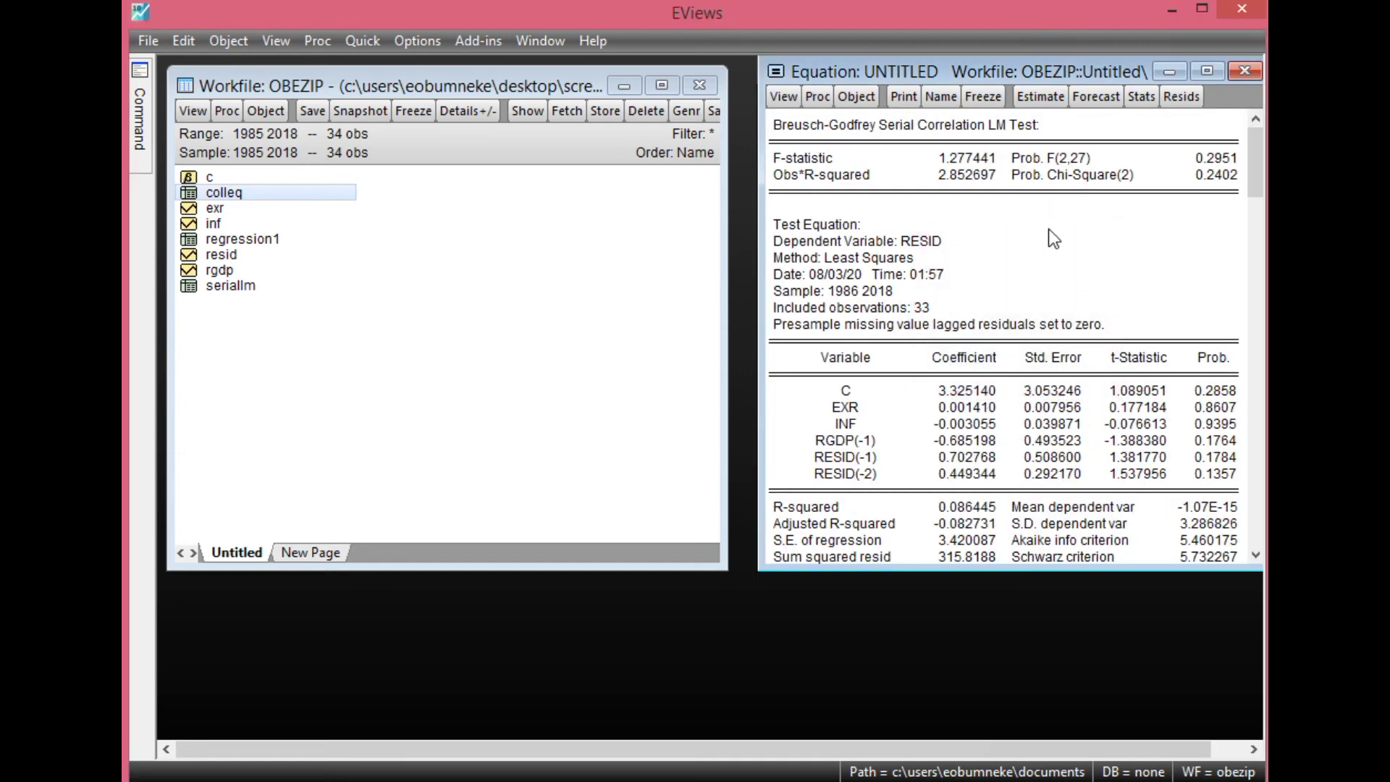
left_click(828, 164)
left_click(835, 174)
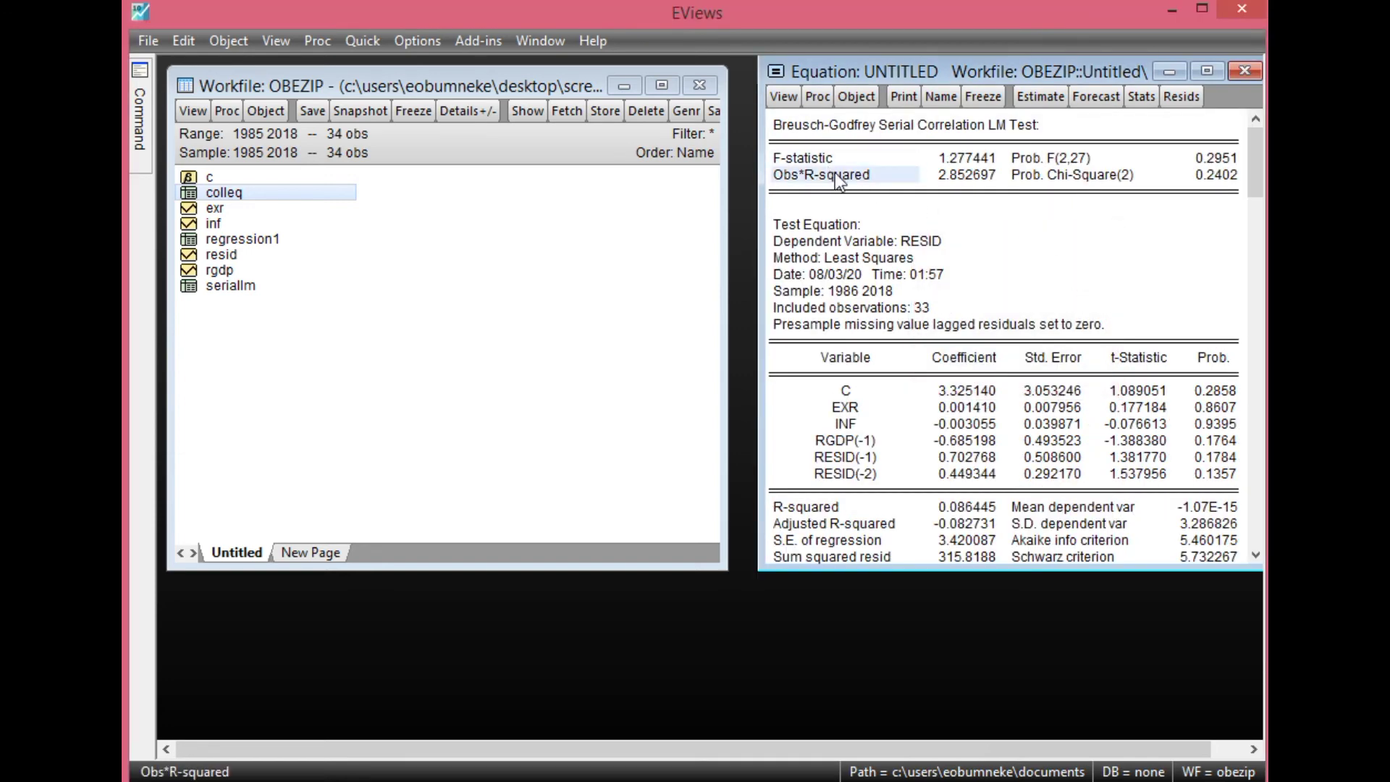
Step: Check the LM test probabilities: Prob. F 0.2951 and Prob. Chi-Square 0.2402
left_click(1209, 161)
left_click(1218, 177)
left_click(1208, 159)
left_click(1198, 173)
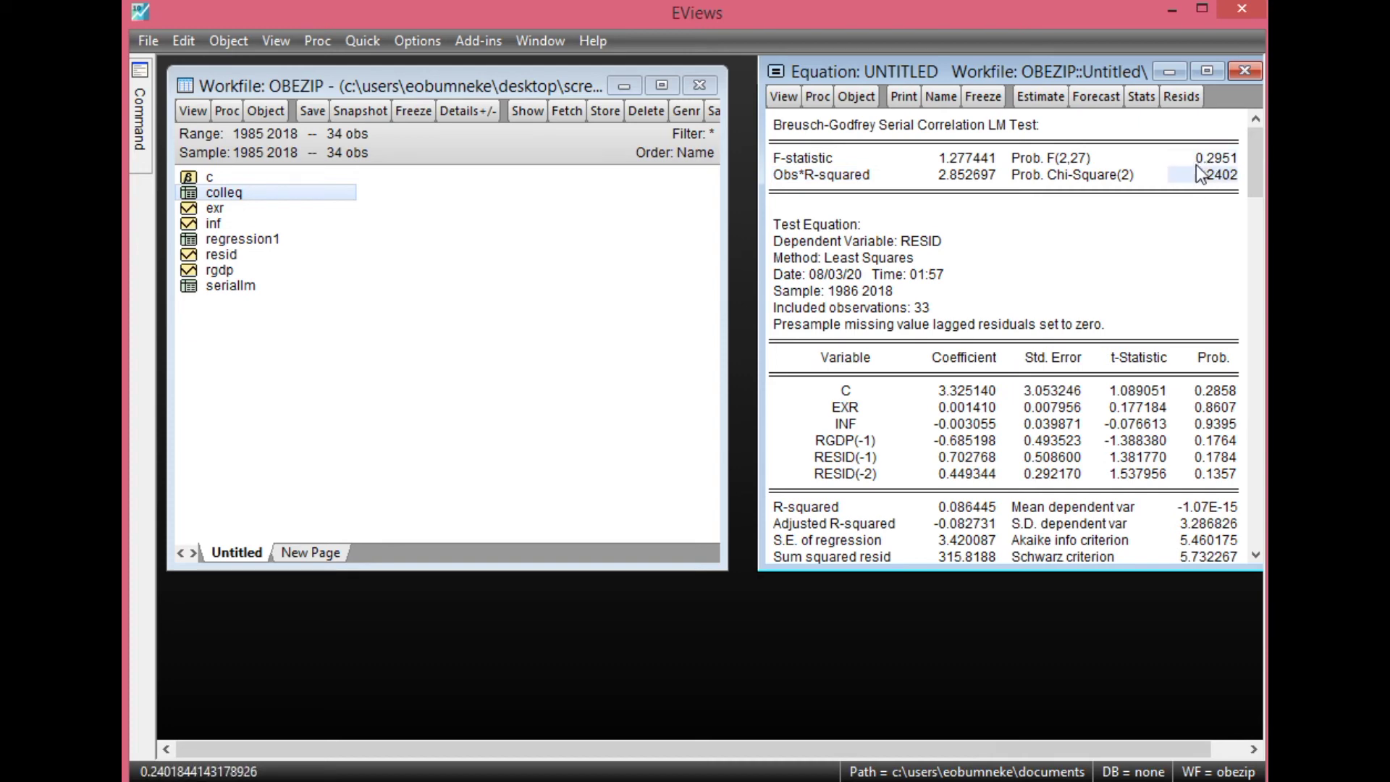
left_click(1196, 161)
left_click(1202, 173)
double_click(226, 286)
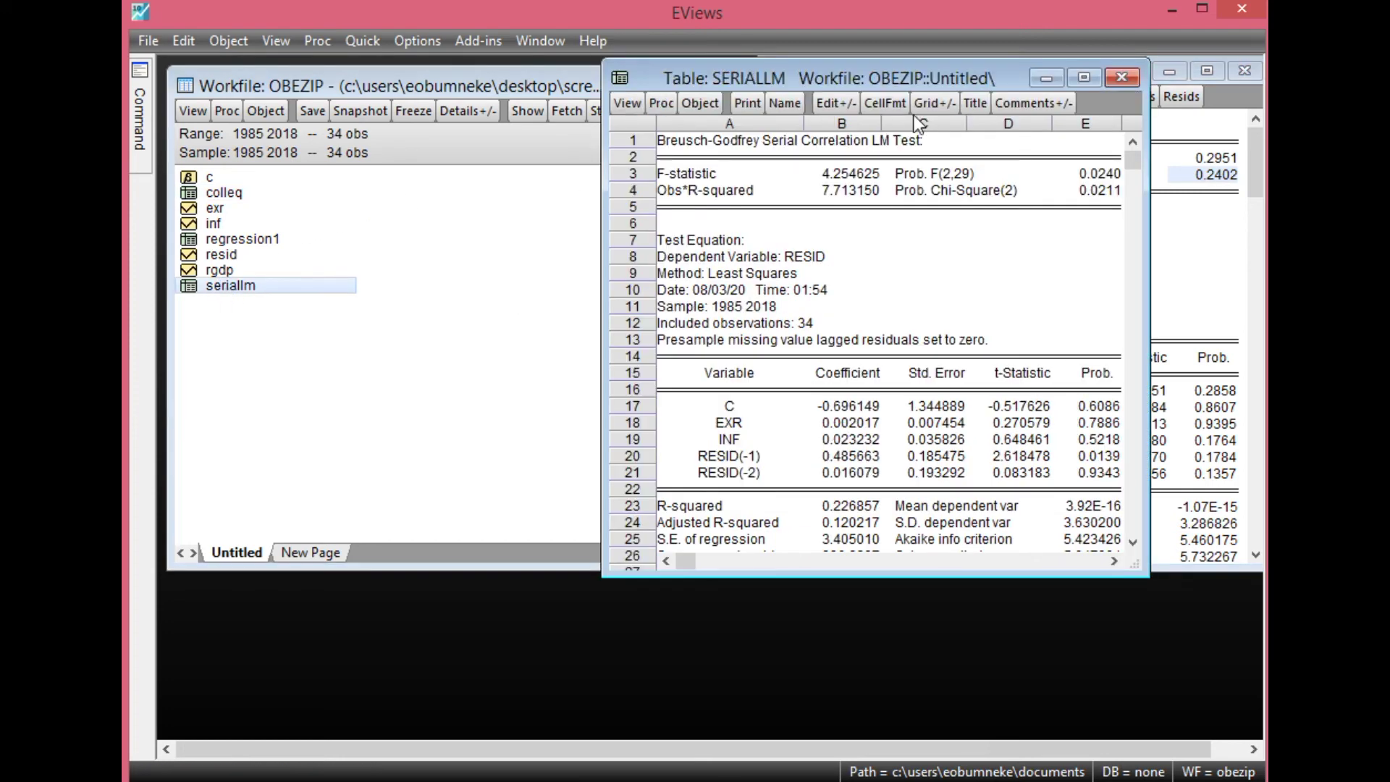
left_click_drag(919, 85, 563, 106)
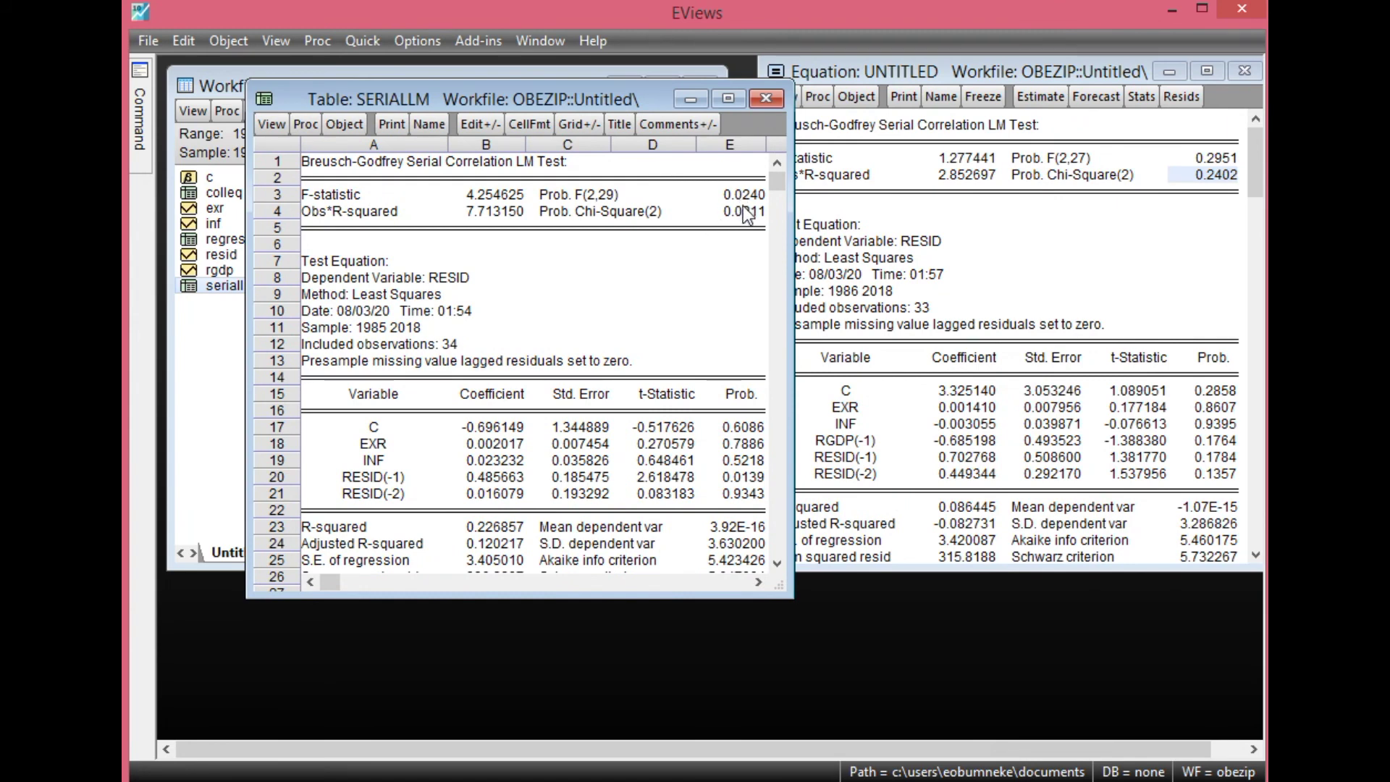
left_click(1113, 195)
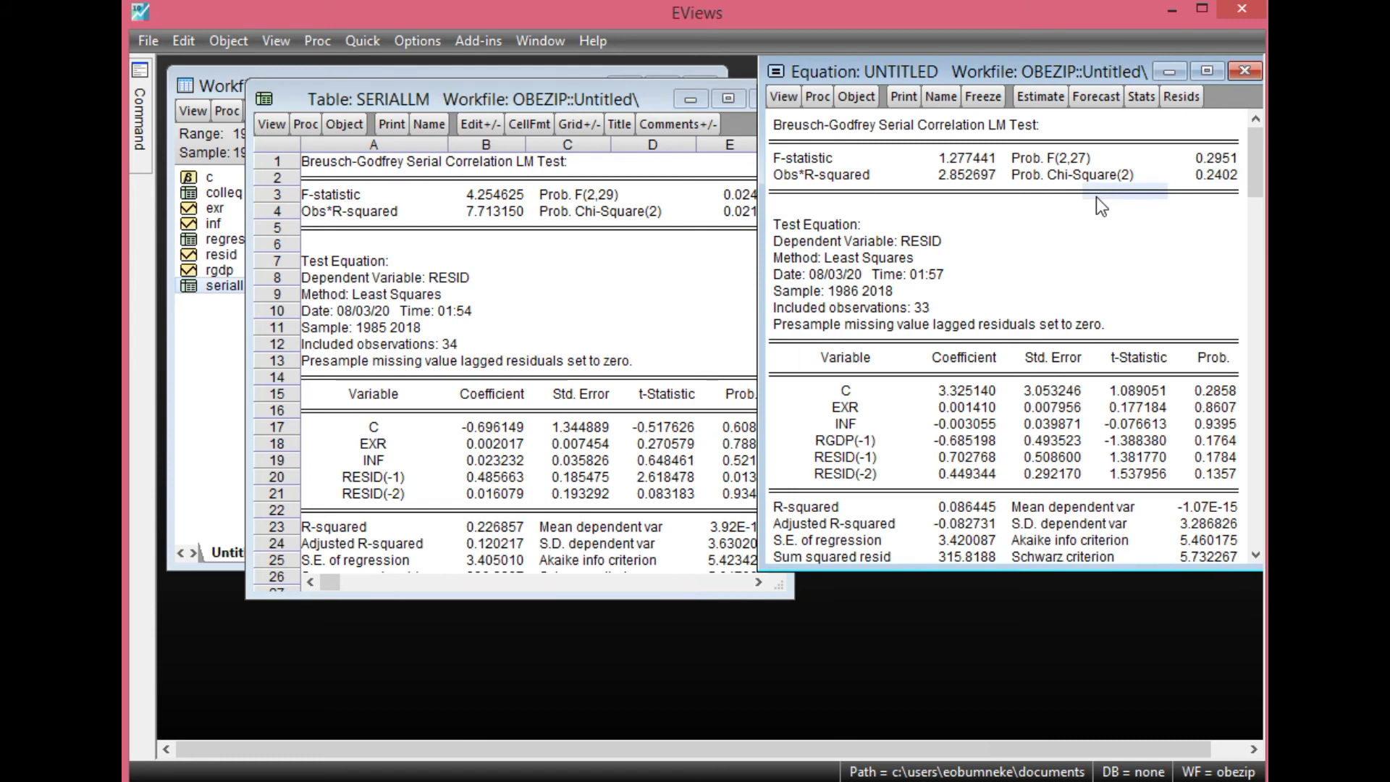
left_click(1216, 165)
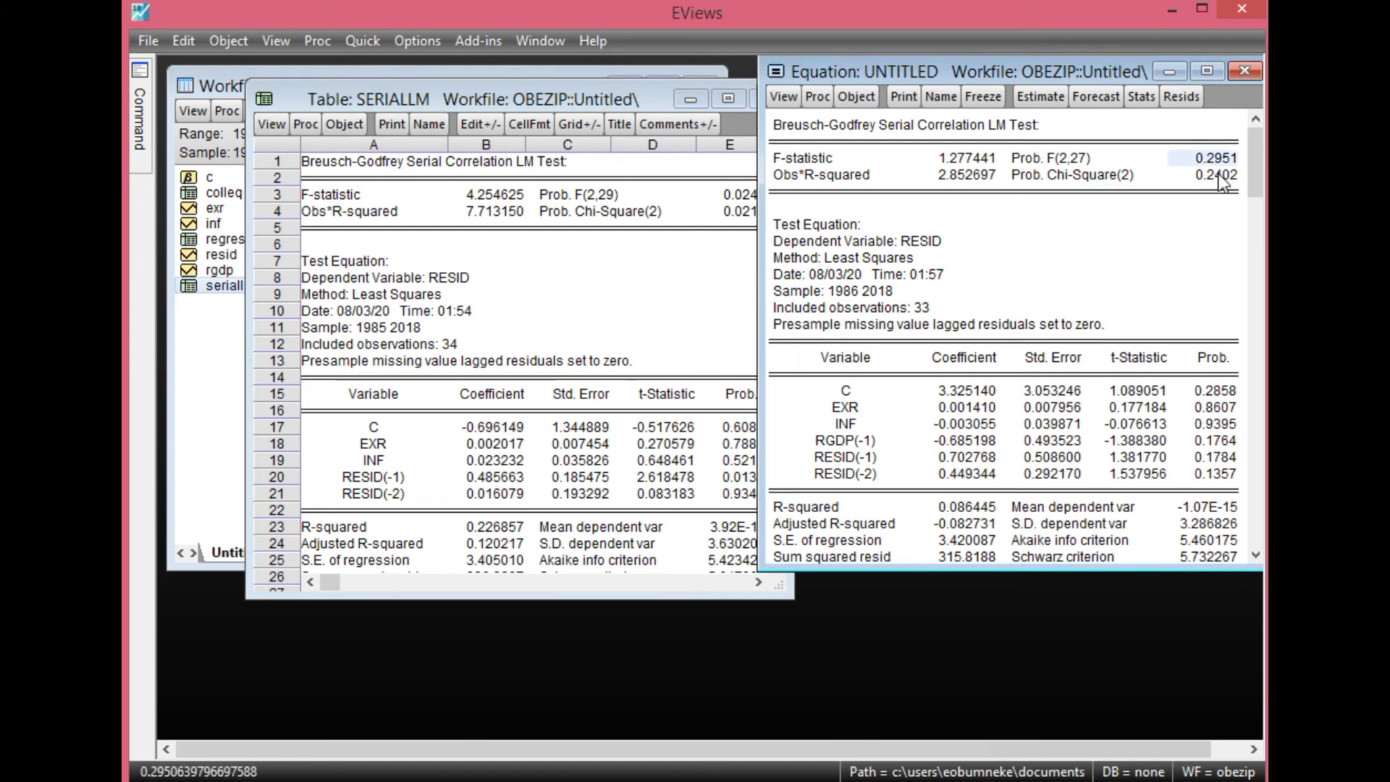
left_click_drag(689, 102, 613, 102)
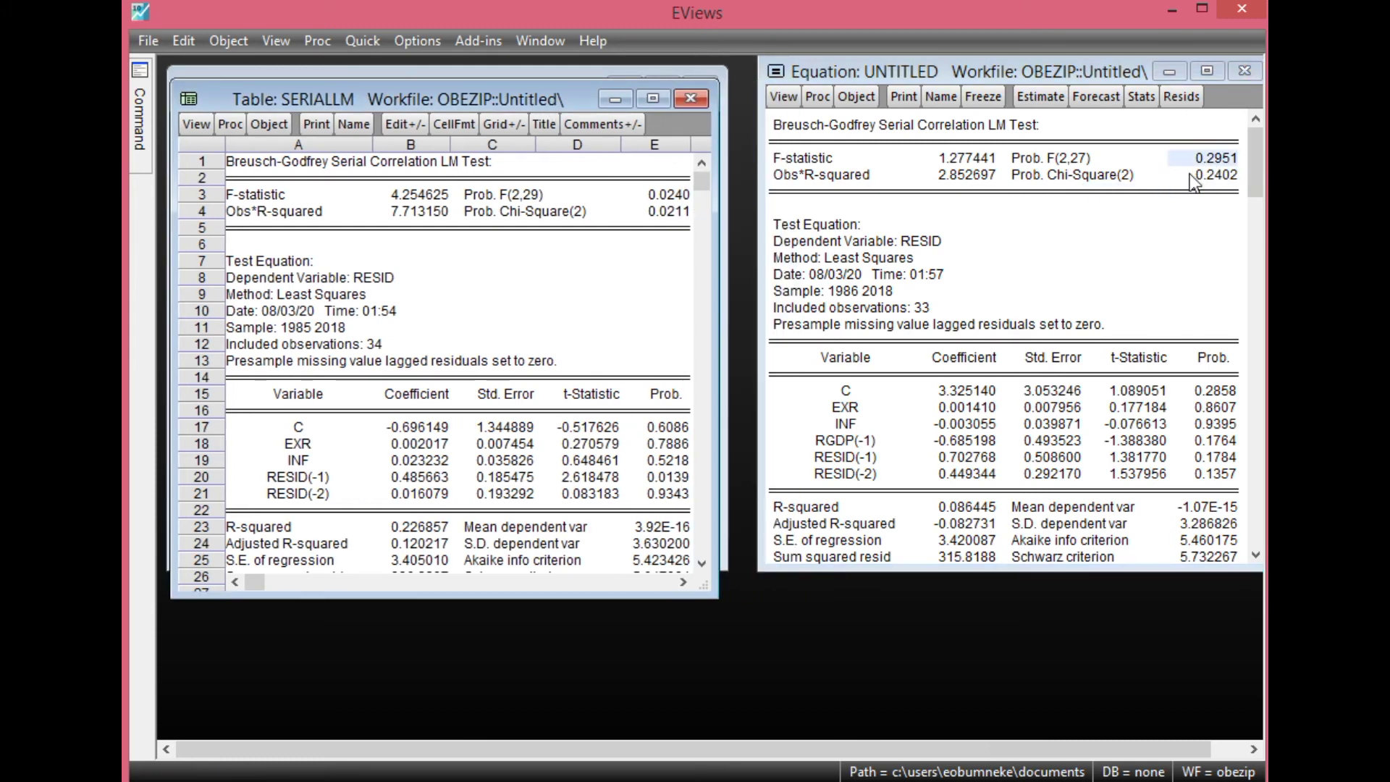
left_click(692, 100)
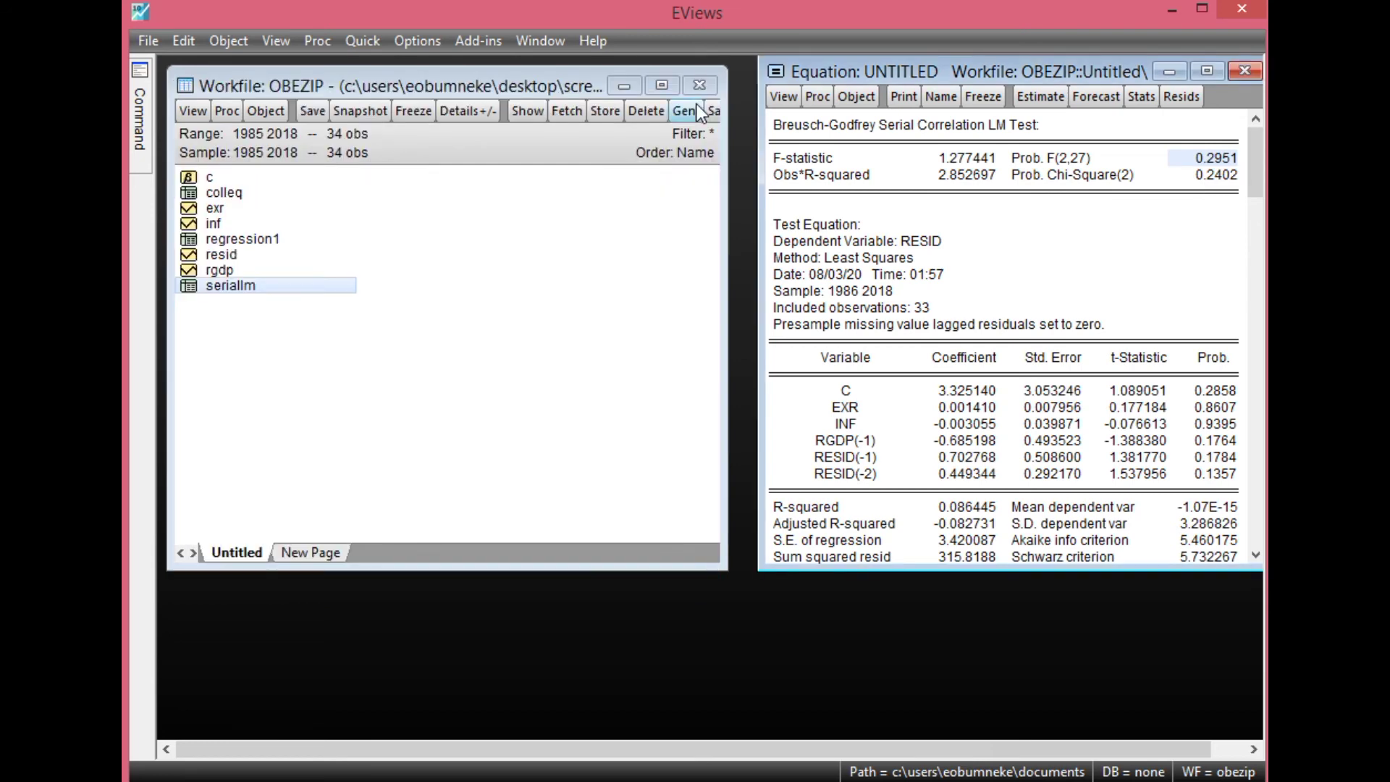
Step: Centre the equation output and review the LM test probabilities, F 0.2951 and chi-square 0.2402
left_click_drag(1040, 71, 914, 107)
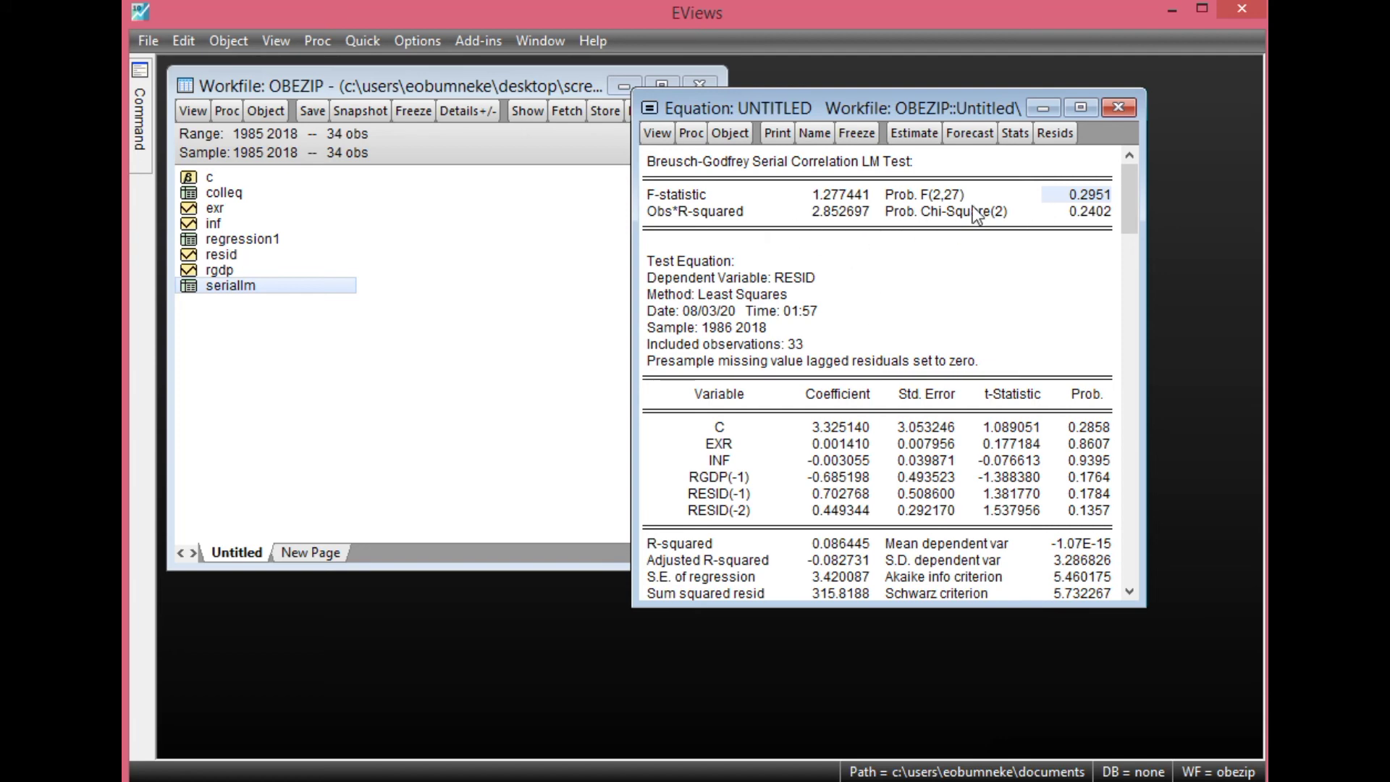
left_click(1083, 194)
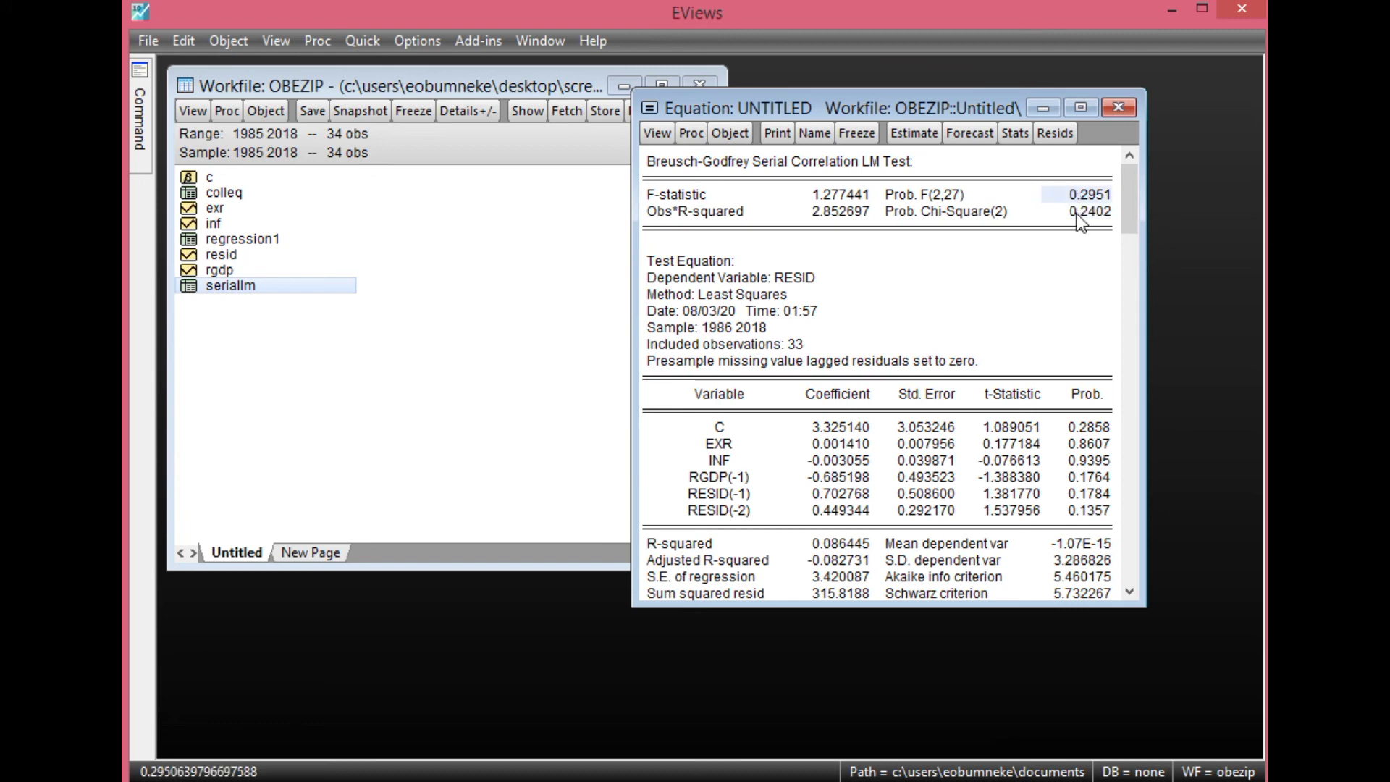
left_click(1079, 211)
left_click(1073, 195)
left_click(1078, 210)
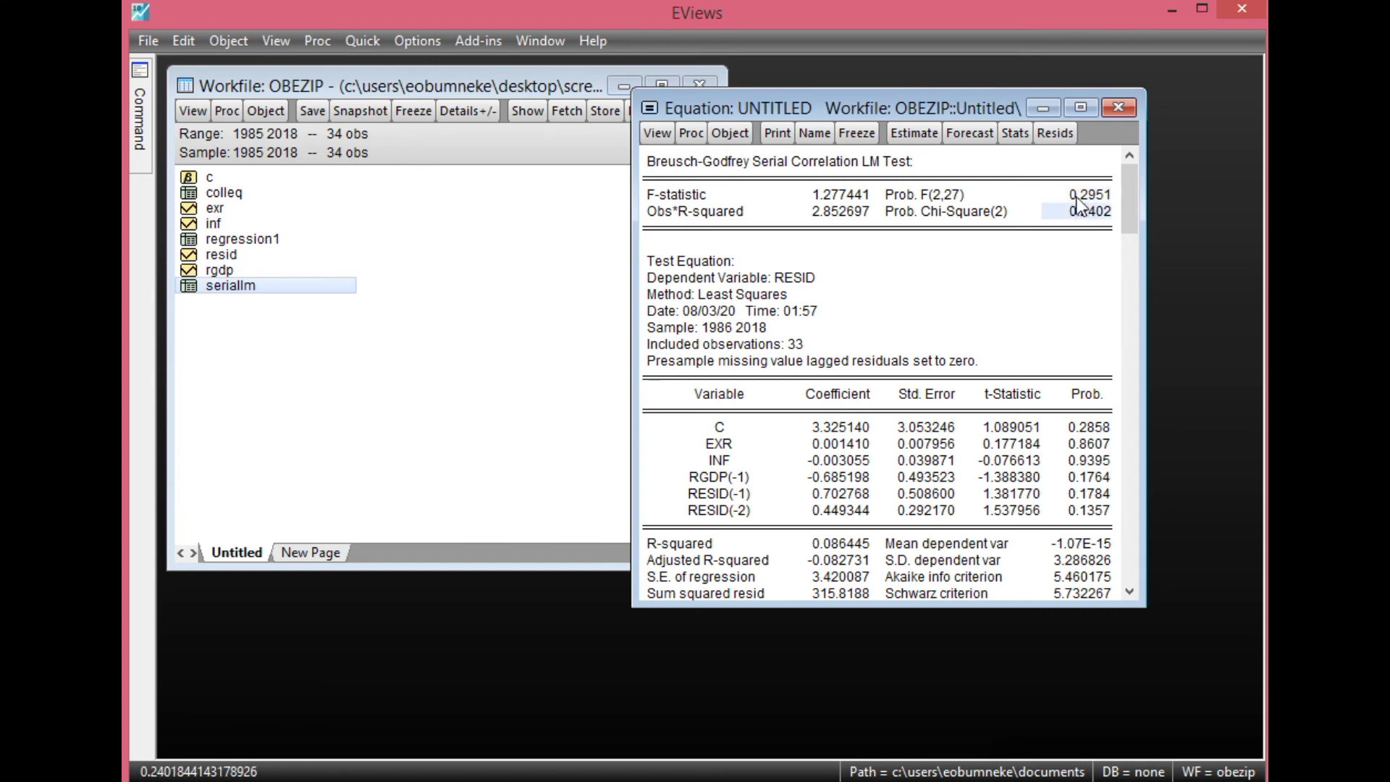
left_click(1079, 197)
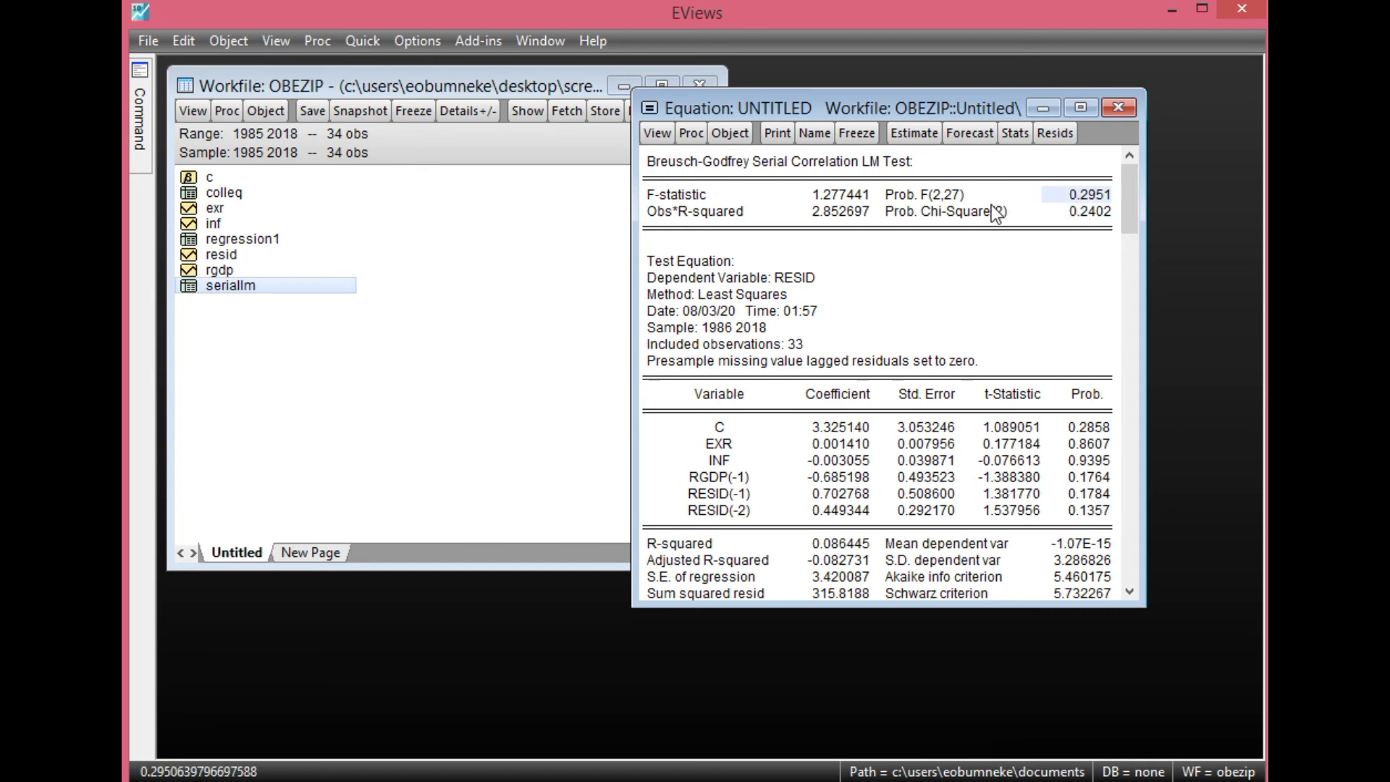
left_click(1066, 215)
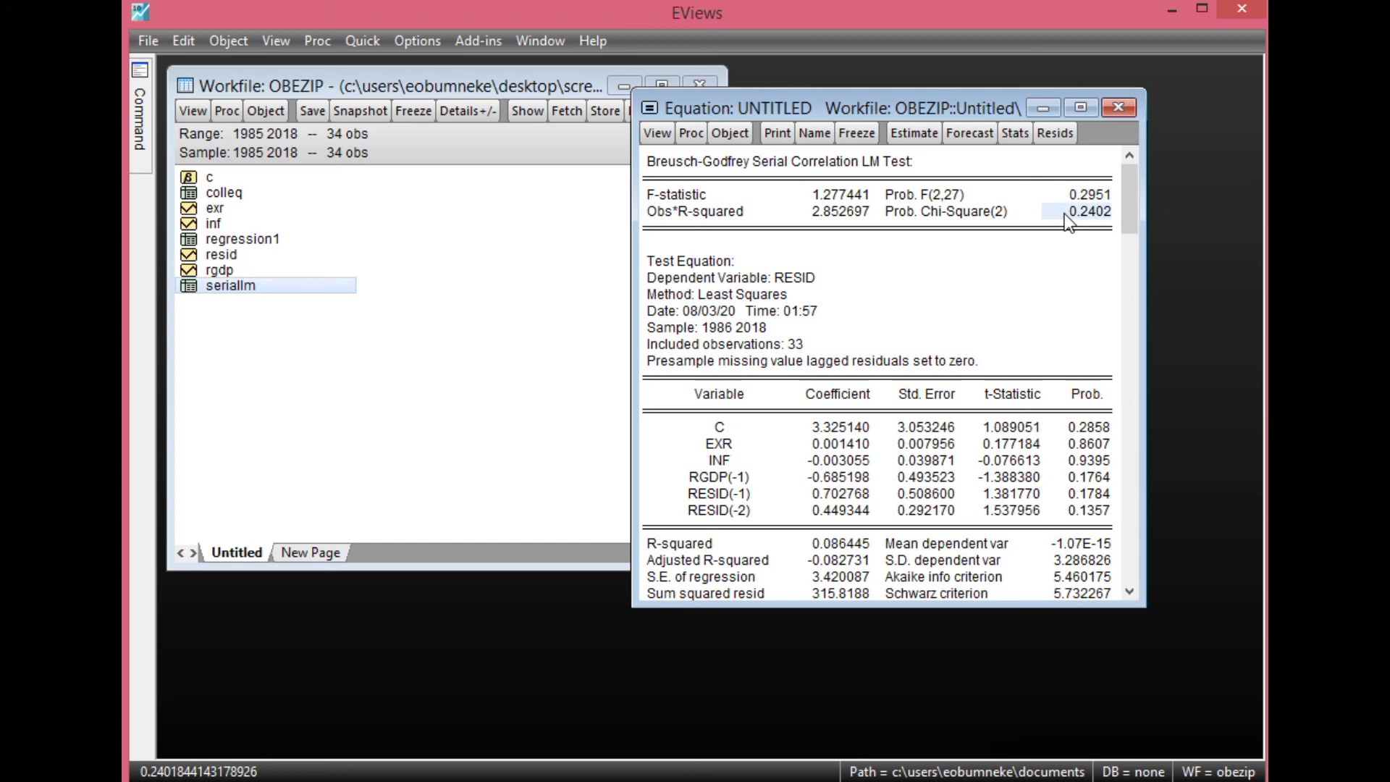
left_click(662, 135)
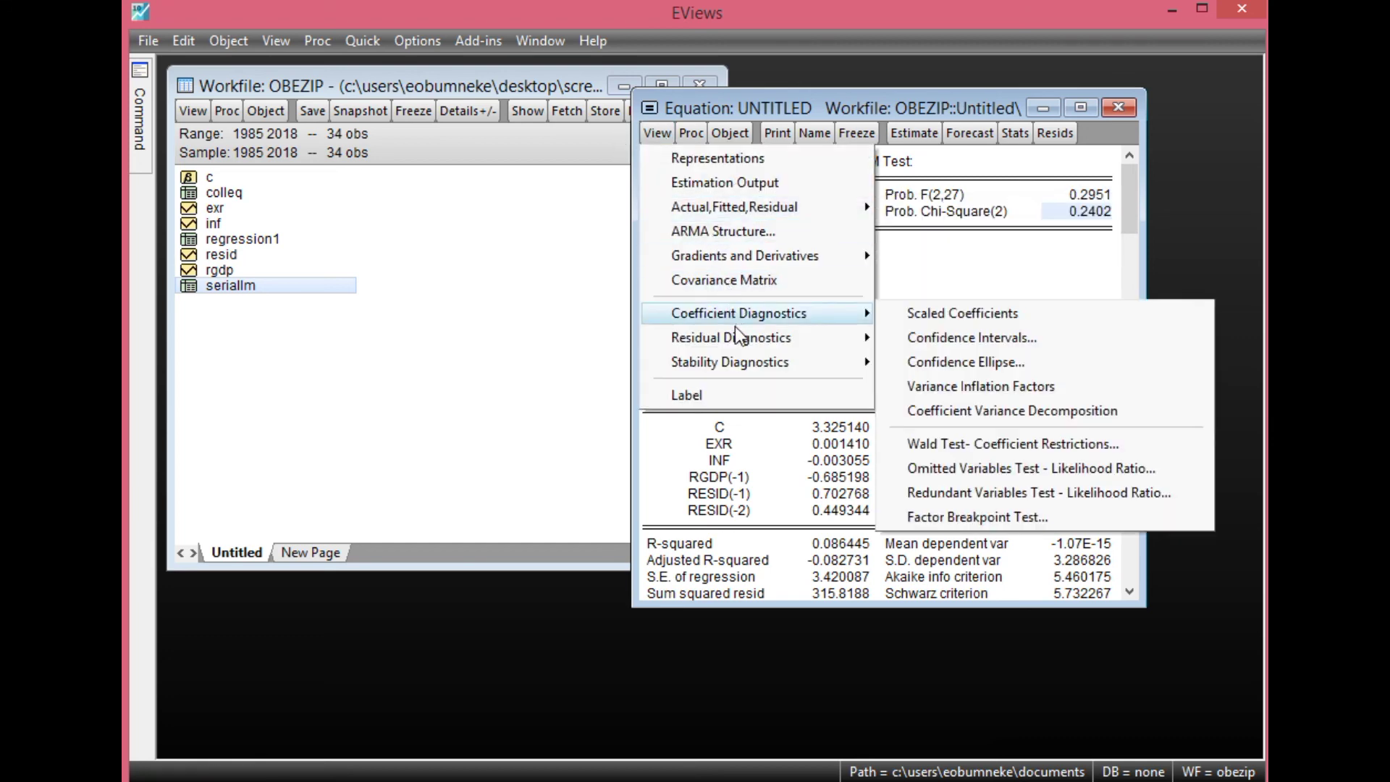
Step: Rerun the 2-lag serial correlation LM test, getting F-statistic 1.277441 and Obs*R-squared 2.852697
mouse_move(737, 338)
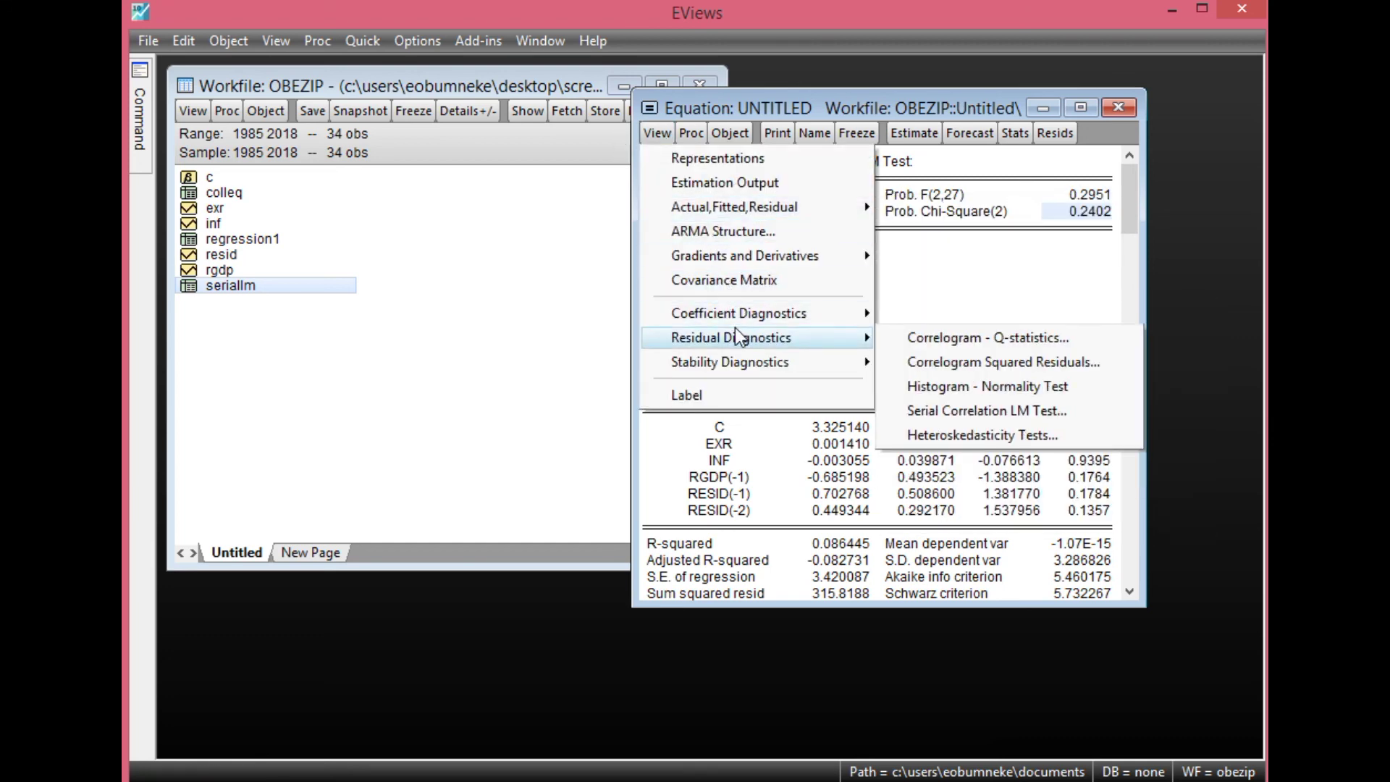
left_click(986, 412)
left_click(939, 342)
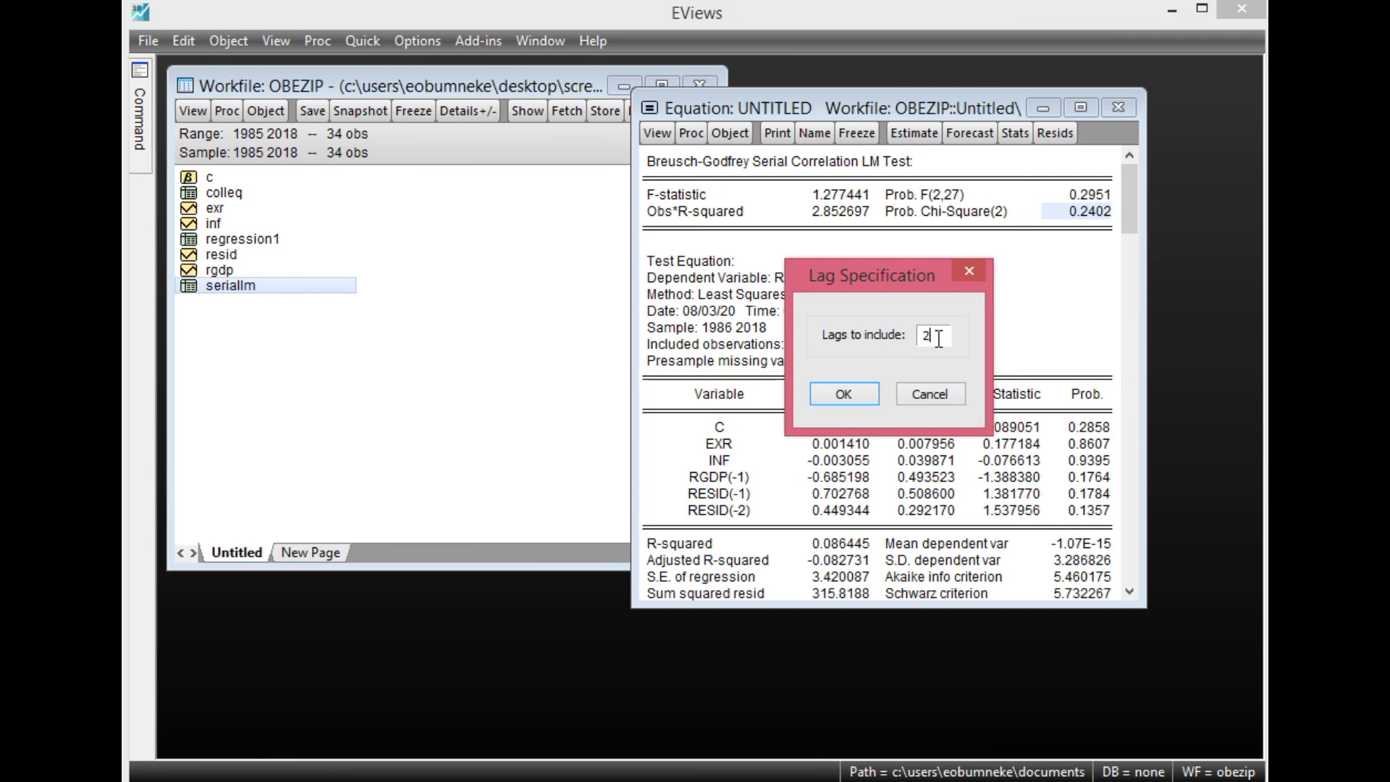
left_click(851, 393)
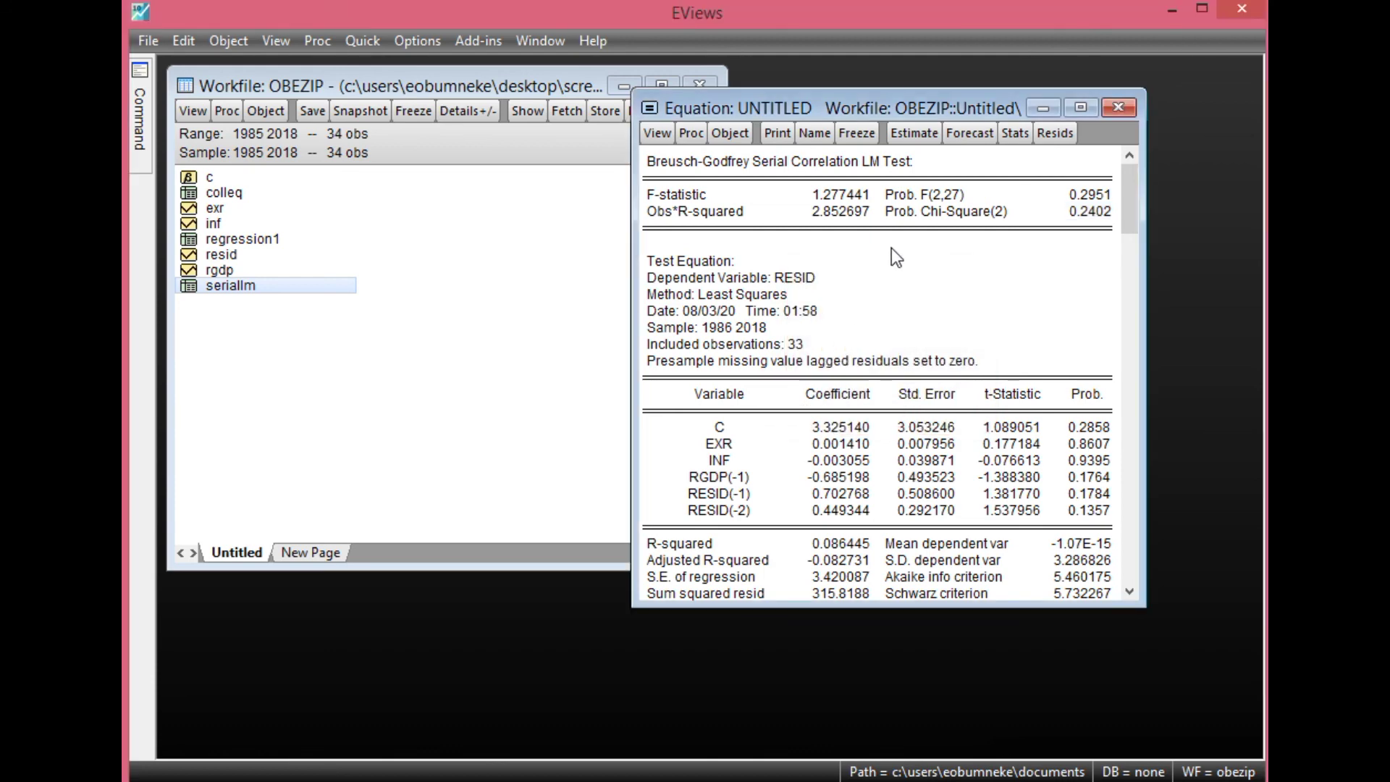
left_click_drag(875, 111, 759, 122)
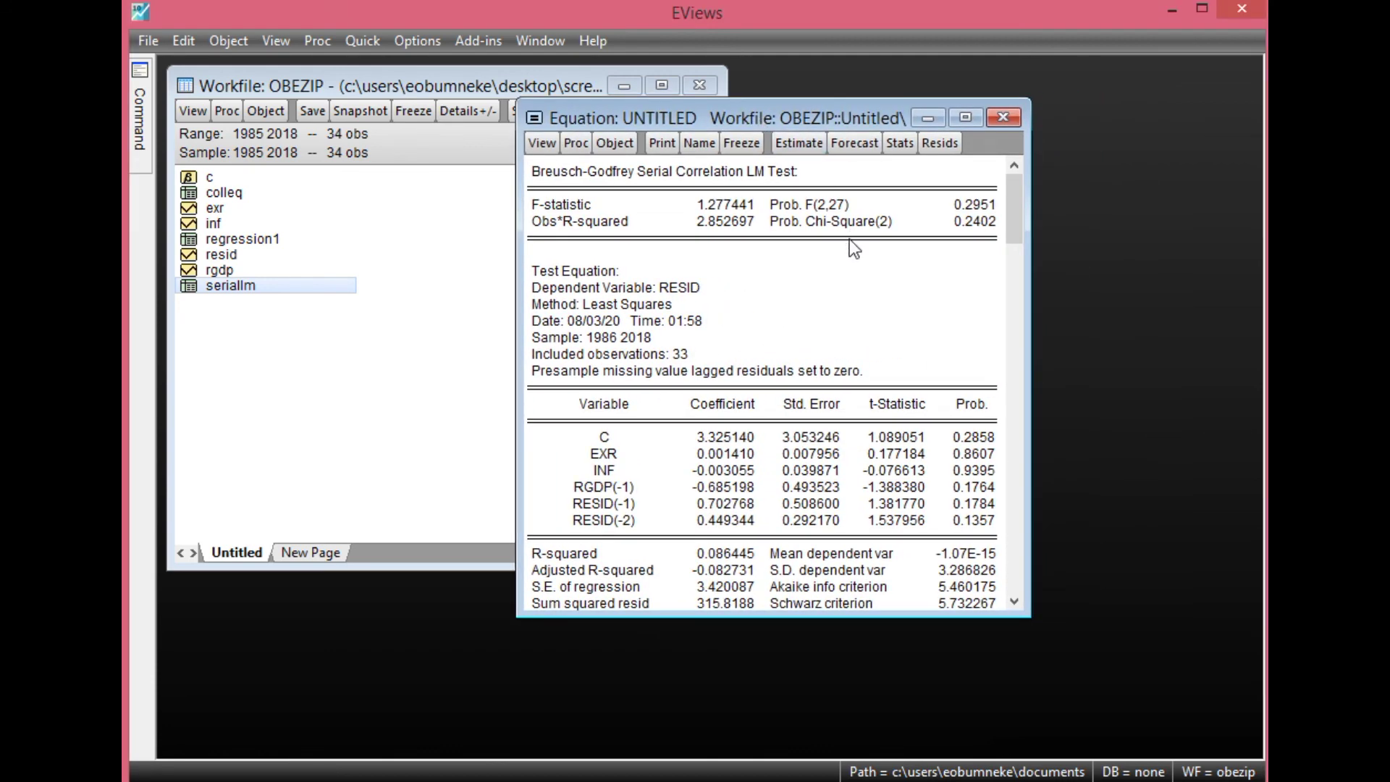